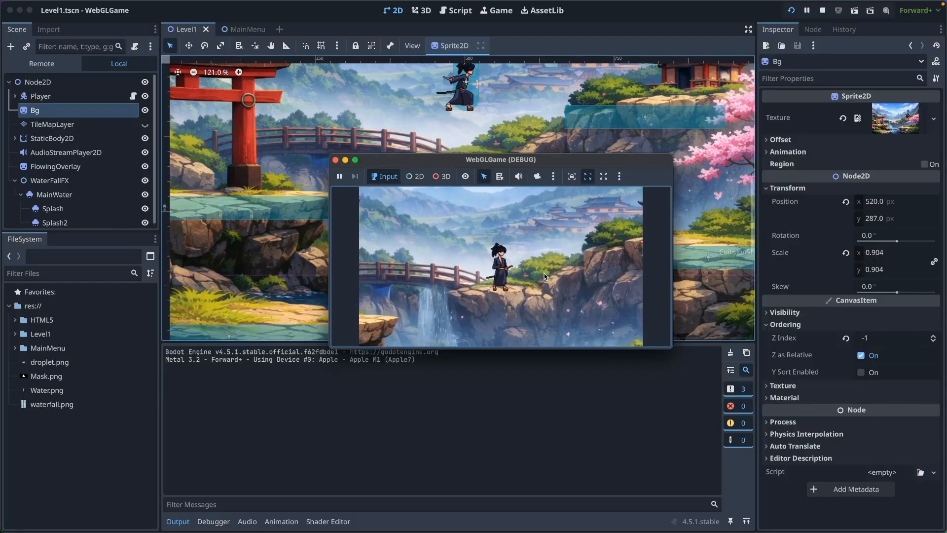
Walk the character left through the running game to view the level and its waterfall
key("Left")
key("Left")
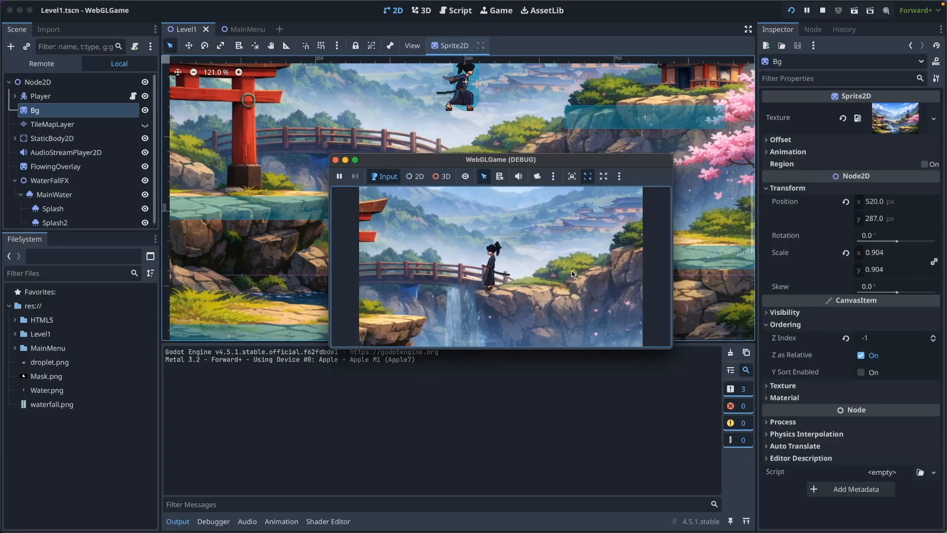
key("Left")
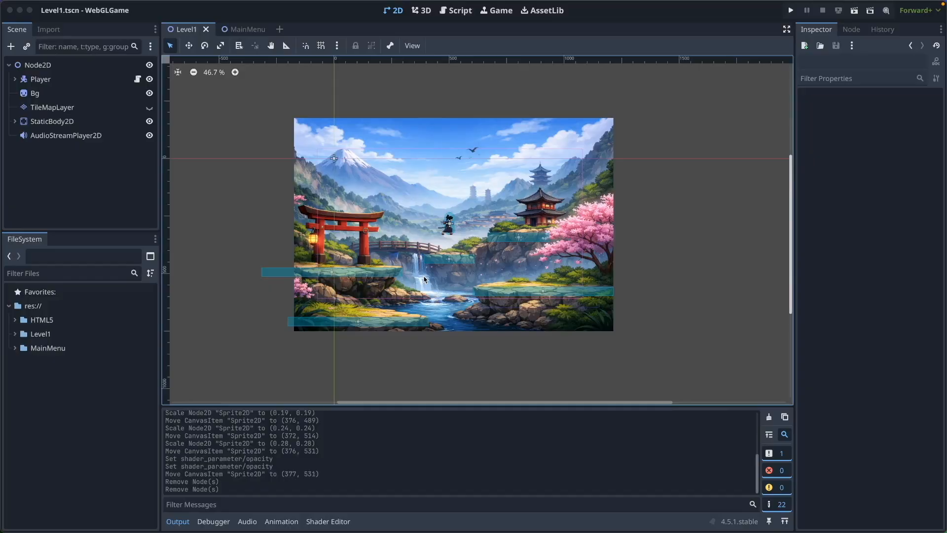
Add a Node2D child node under the Level1 scene's root node
scroll(424, 279, "up", 13)
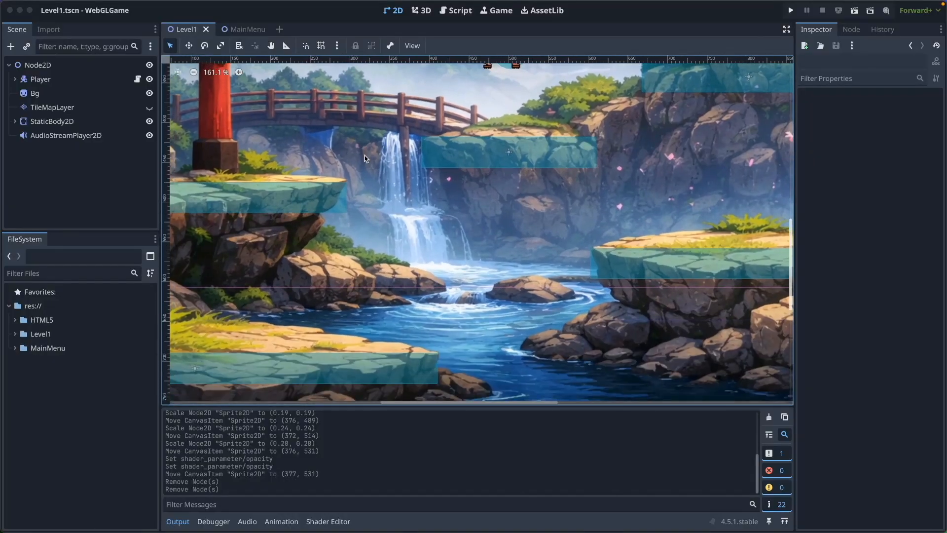
left_click(120, 182)
left_click(8, 65)
left_click(26, 63)
left_click(9, 65)
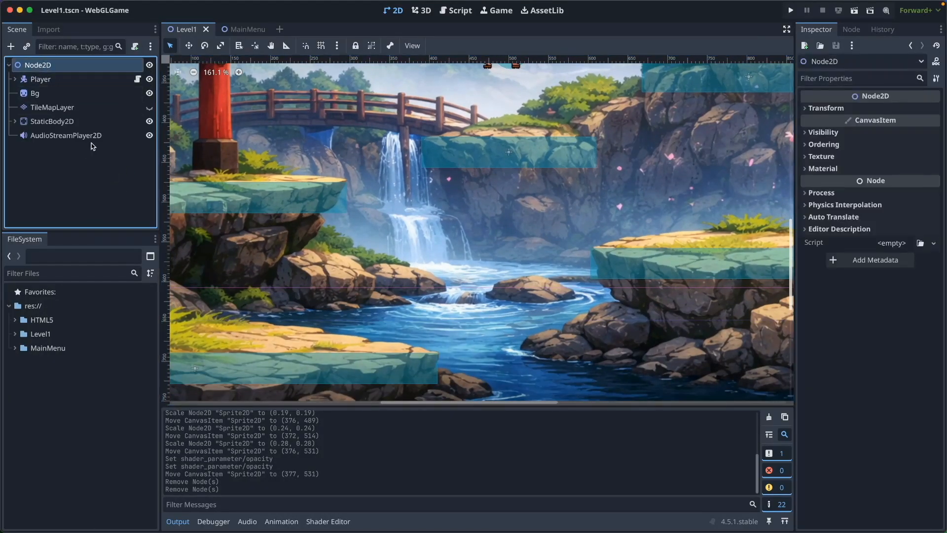
left_click(11, 48)
type("Node2D")
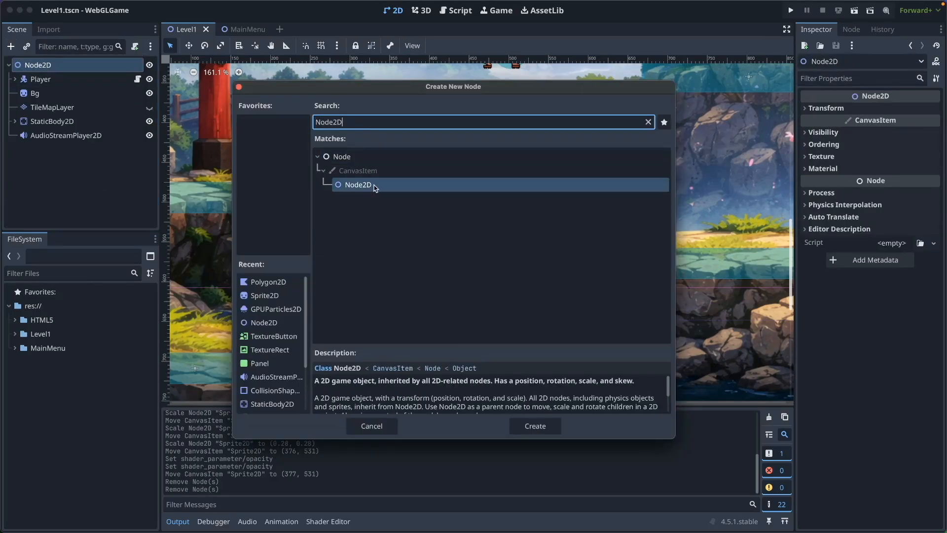
left_click(540, 427)
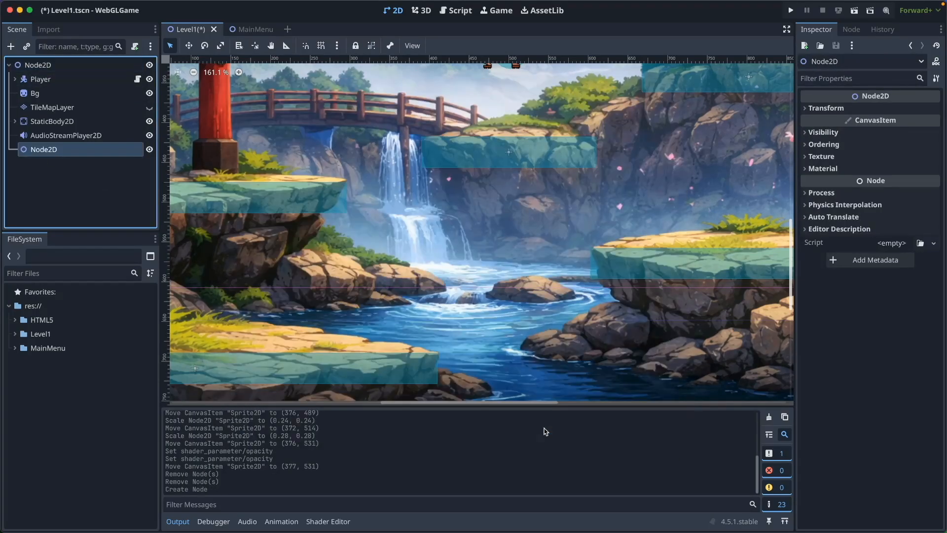
Rename the new Node2D child as WaterFallFX
double_click(59, 151)
type("WaterFall")
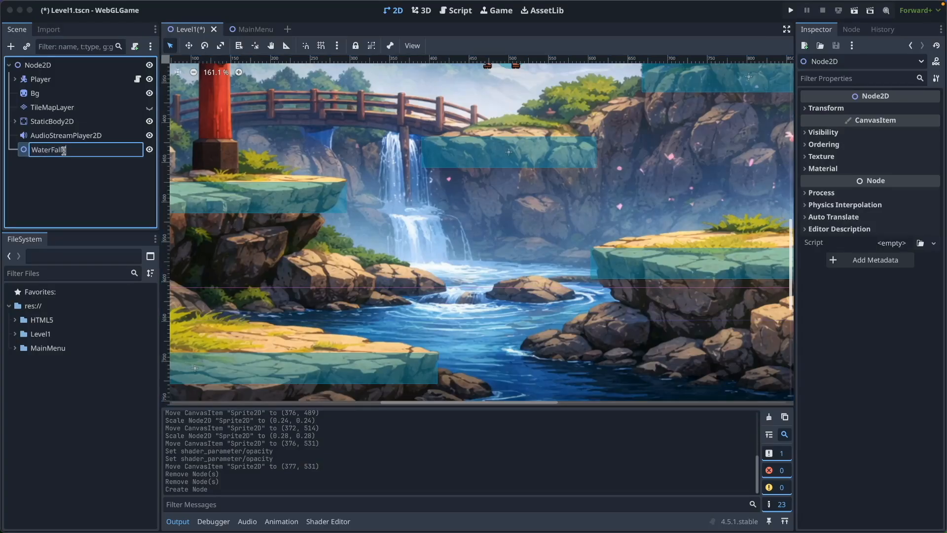
type("FX")
key("Return")
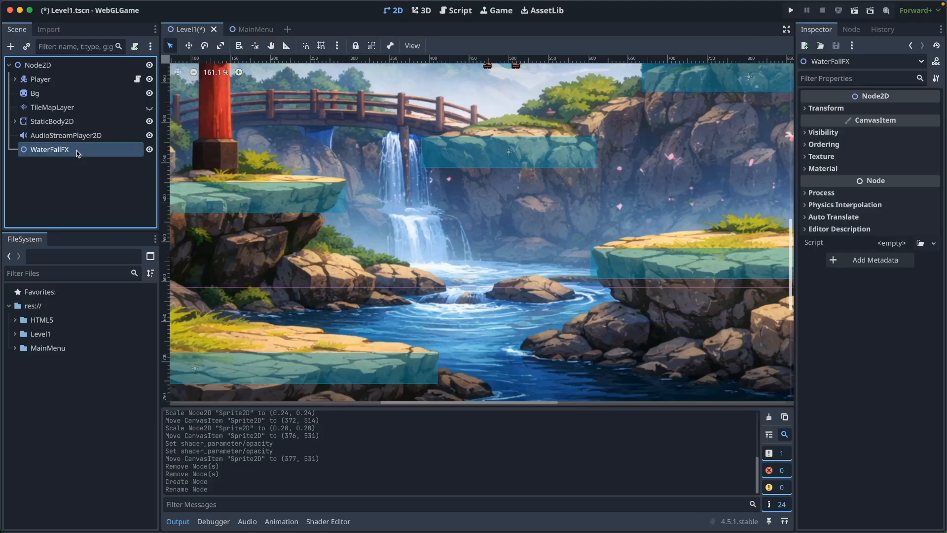
Add a GPUParticles2D child node under WaterFallFX and name it MainWater
right_click(83, 154)
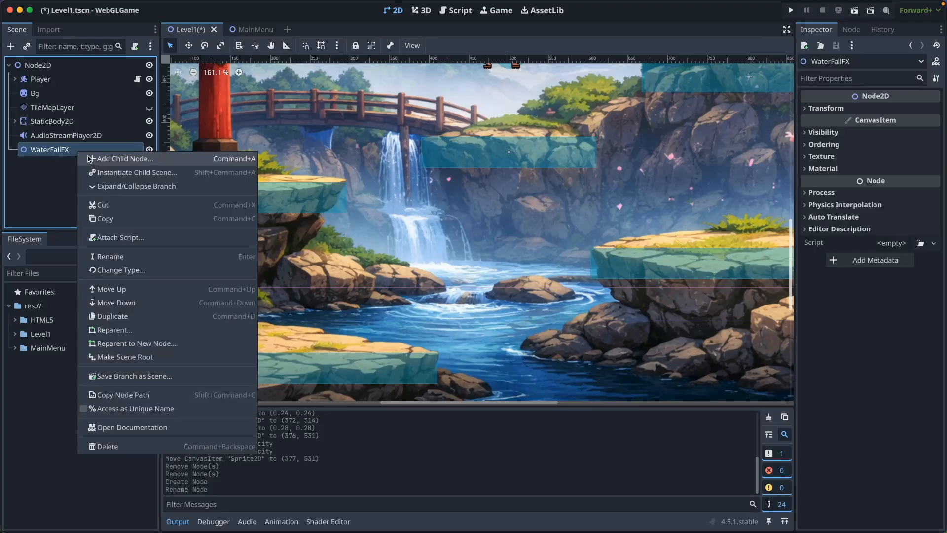
left_click(117, 159)
type("GPU")
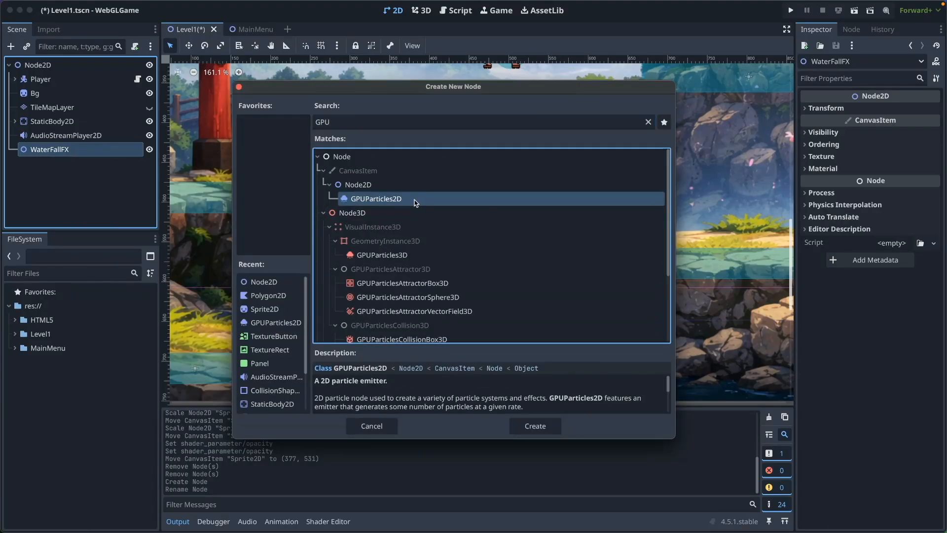
left_click(542, 426)
type("MainWater")
key("Return")
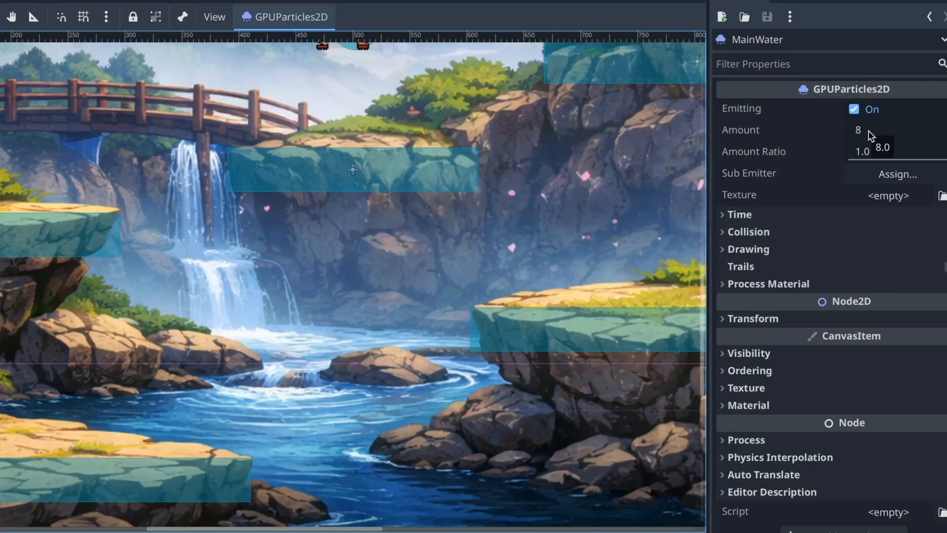
Set the MainWater particle amount to 400 and the lifetime to 2 s
left_click(868, 131)
type("400")
left_click(739, 215)
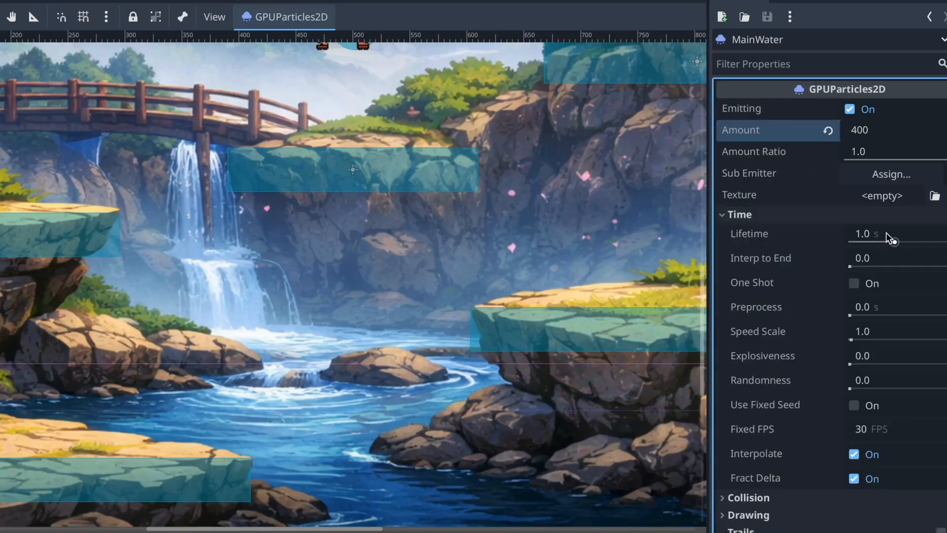
left_click(884, 236)
type("2")
key("Return")
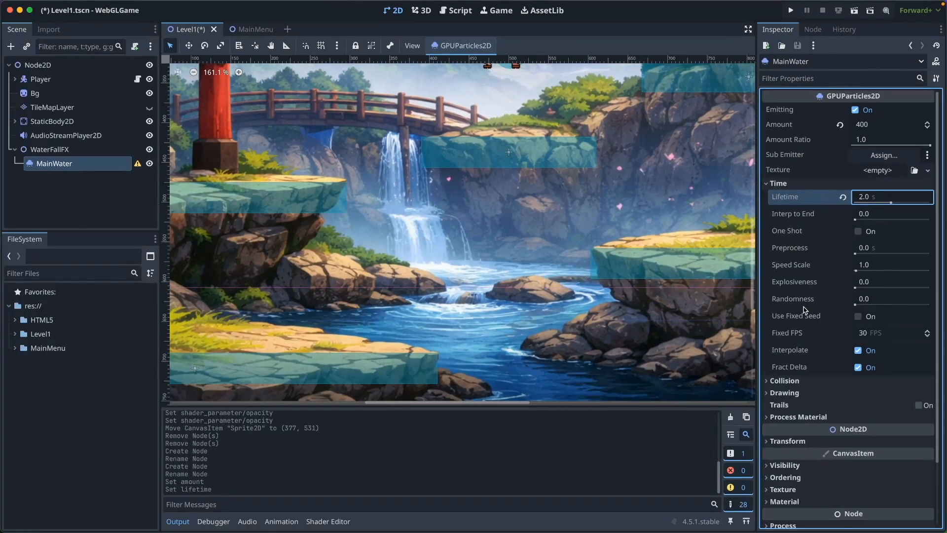
Assign a new ParticleProcessMaterial as MainWater's process material and open its settings
left_click(798, 416)
scroll(887, 384, "down", 3)
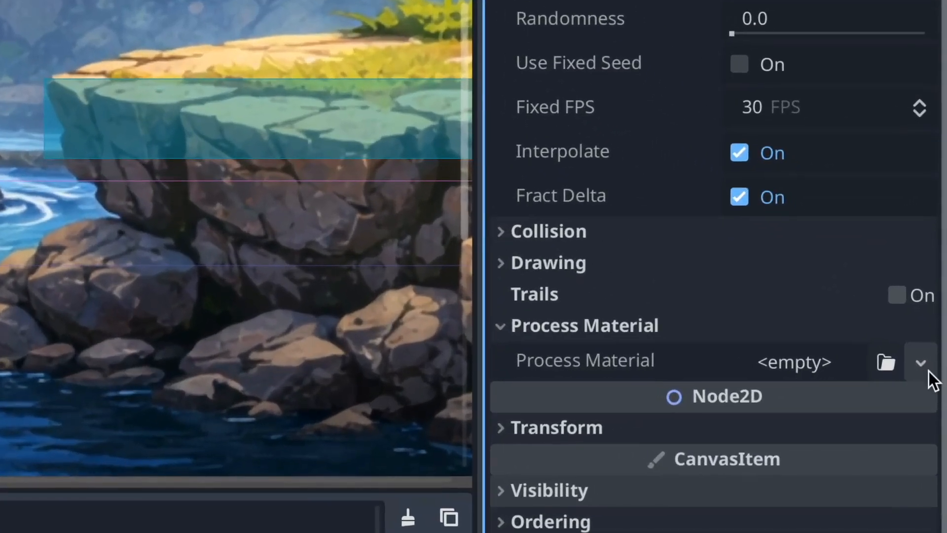
left_click(921, 363)
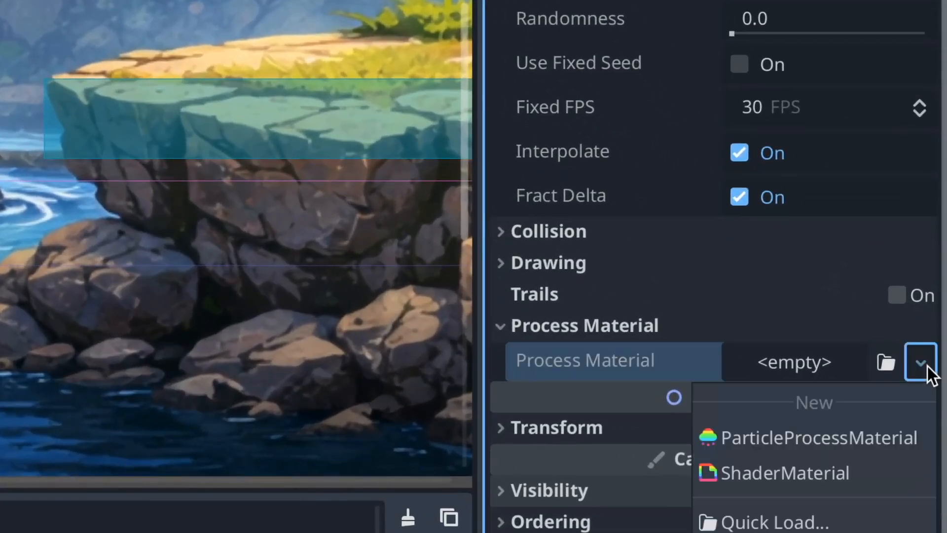
left_click(918, 440)
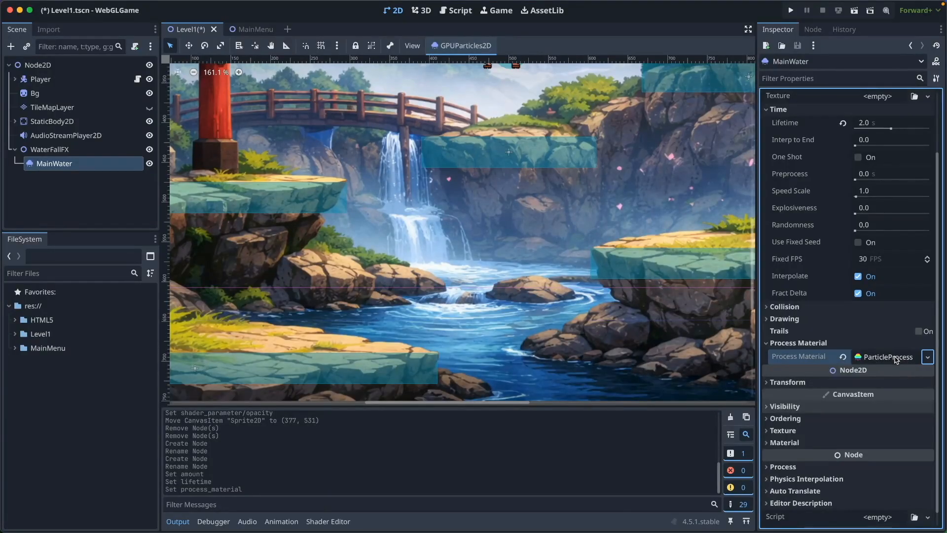
left_click(897, 359)
left_click(799, 410)
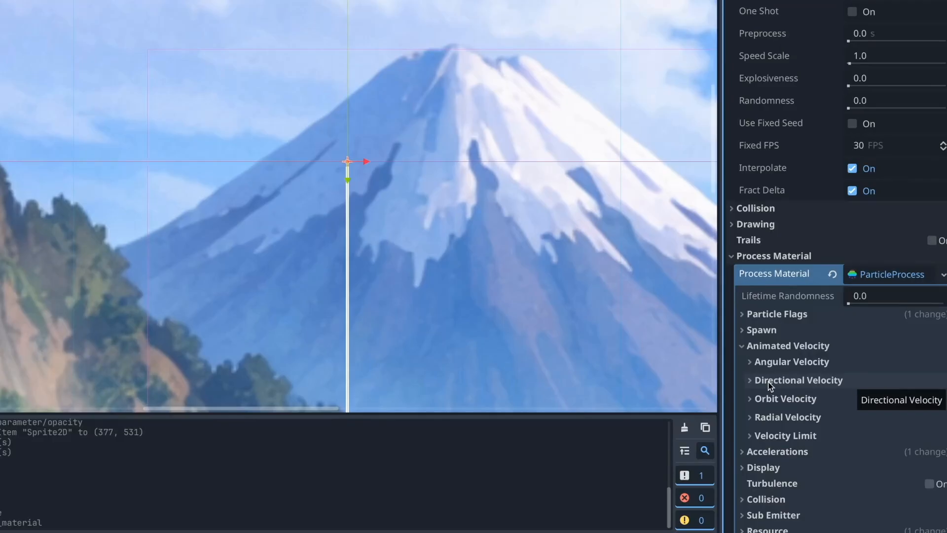
left_click(768, 382)
left_click(803, 432)
type("0")
key("Tab")
type("1")
left_click(787, 345)
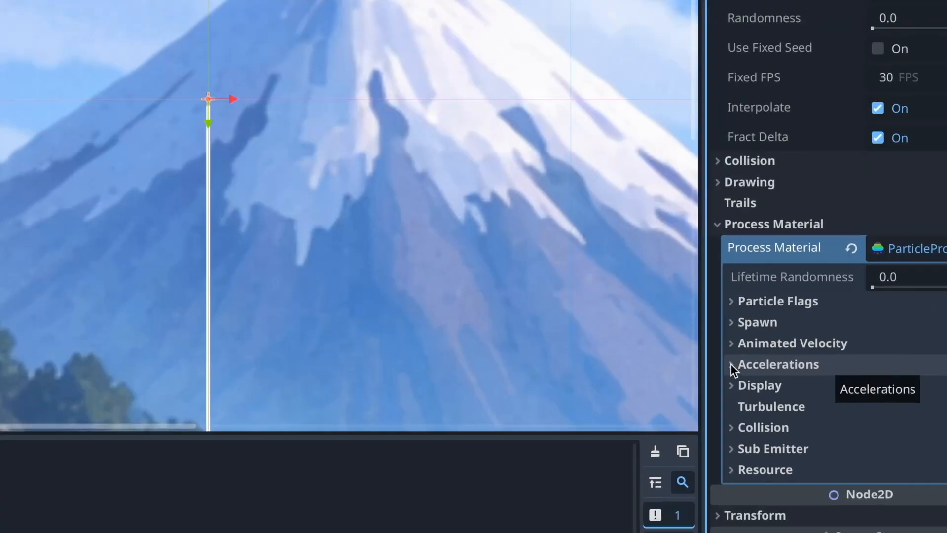
Set the process material's gravity to 200 on the Y axis
left_click(745, 360)
left_click(780, 379)
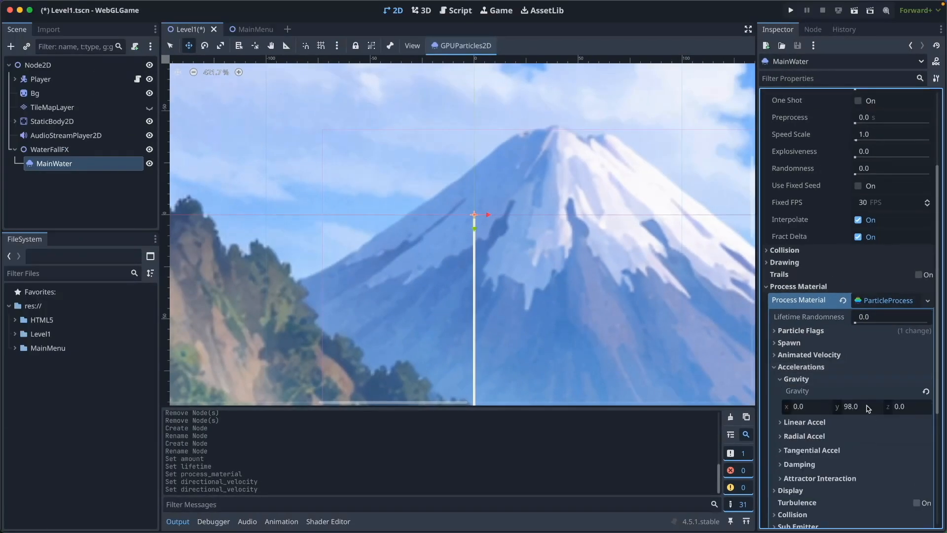
left_click(867, 408)
type("1")
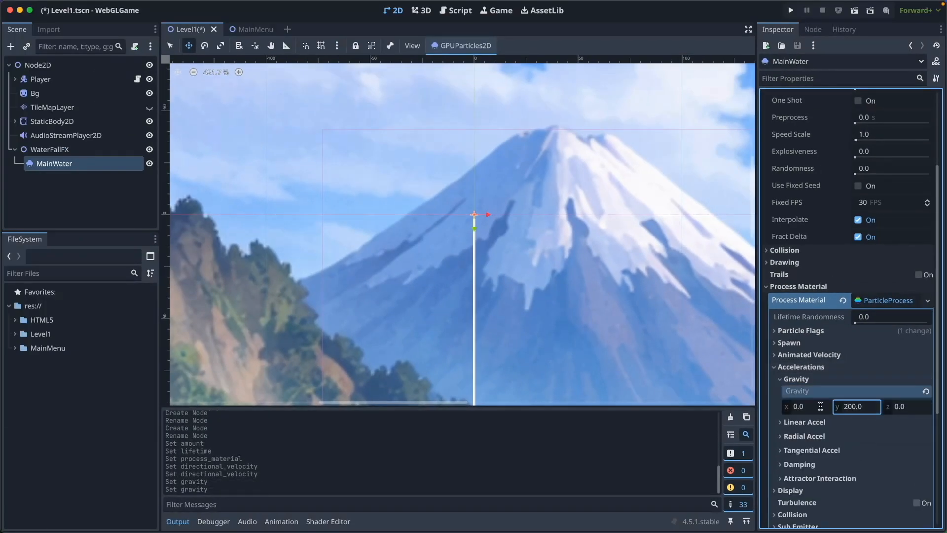
left_click(780, 380)
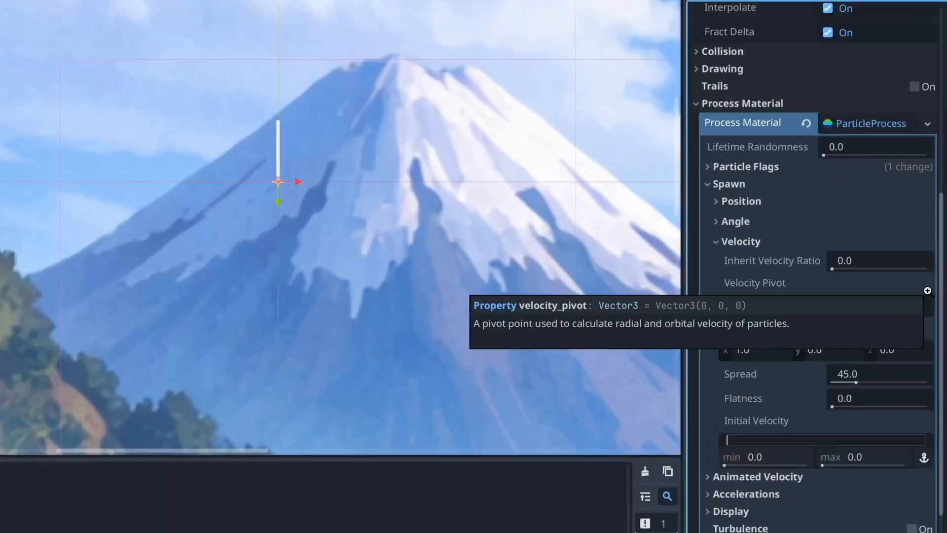
Set the spawn velocity direction to X 0, Y 1, Z 0 and the spread to 10
left_click(793, 339)
type("0")
key("Tab")
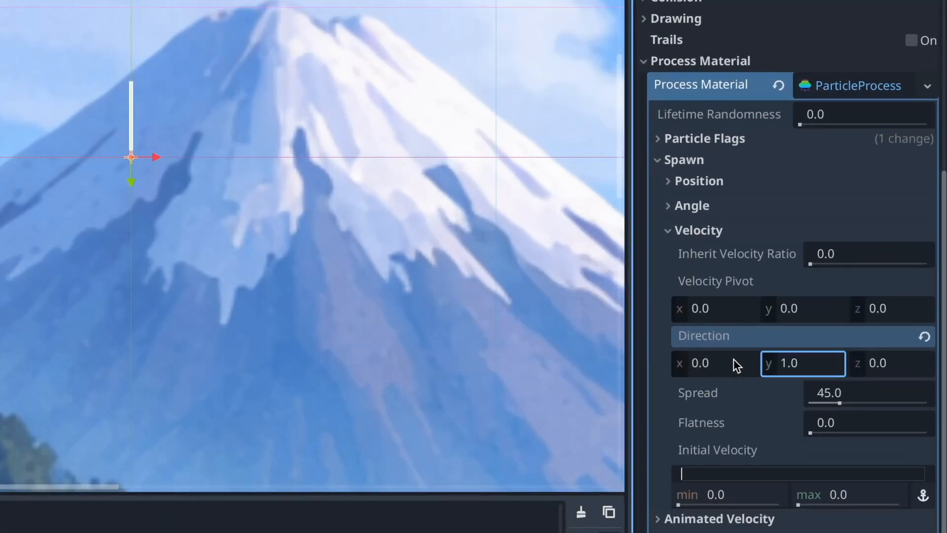
left_click(850, 395)
type("10")
key("Return")
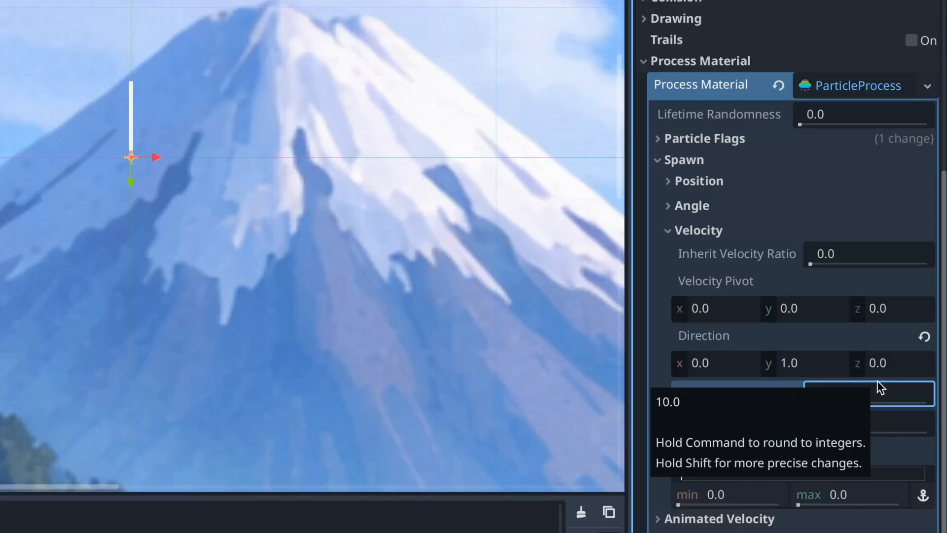
Set the particles' initial velocity to a minimum of 200 and a maximum of 400
left_click(741, 495)
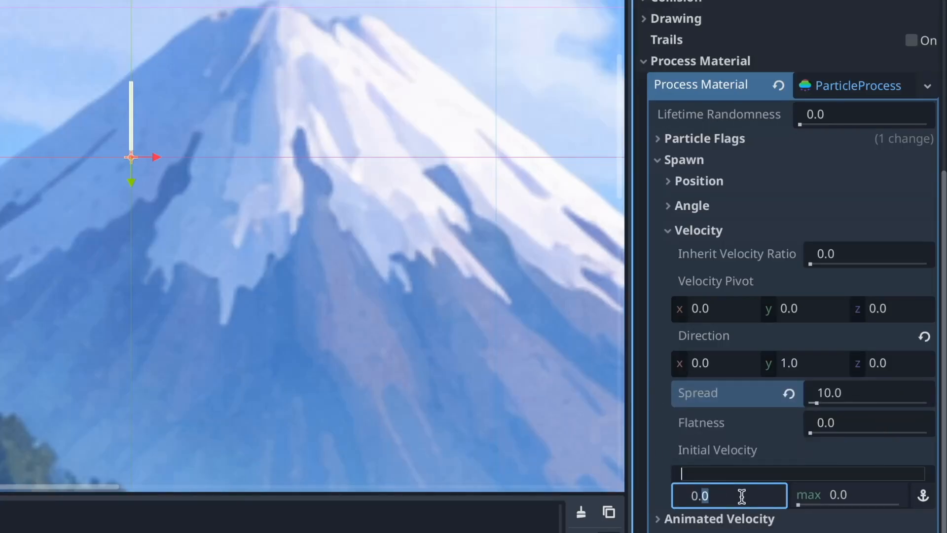
type("200")
key("Tab")
type("400")
key("Return")
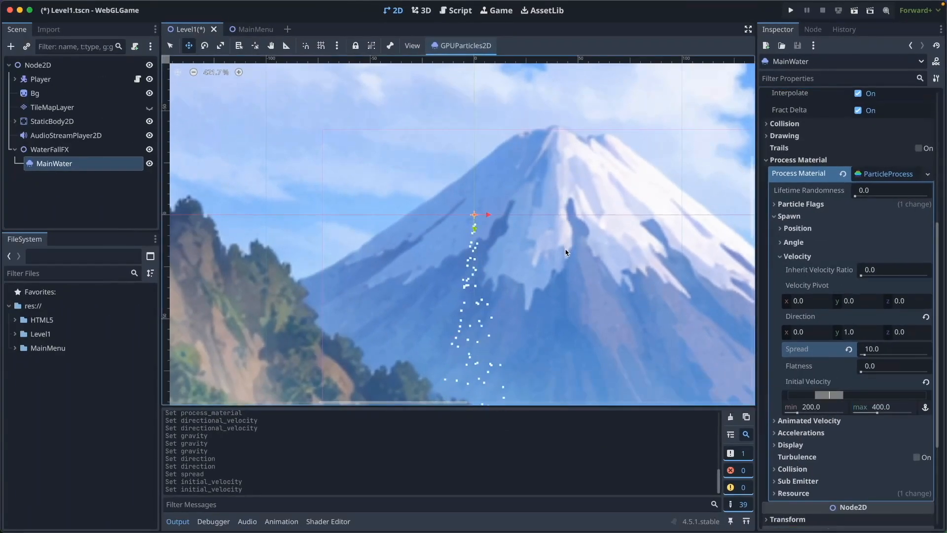
Preview the Water image from the file browser, close it and assign it as MainWater's particle texture
scroll(873, 173, "up", 5)
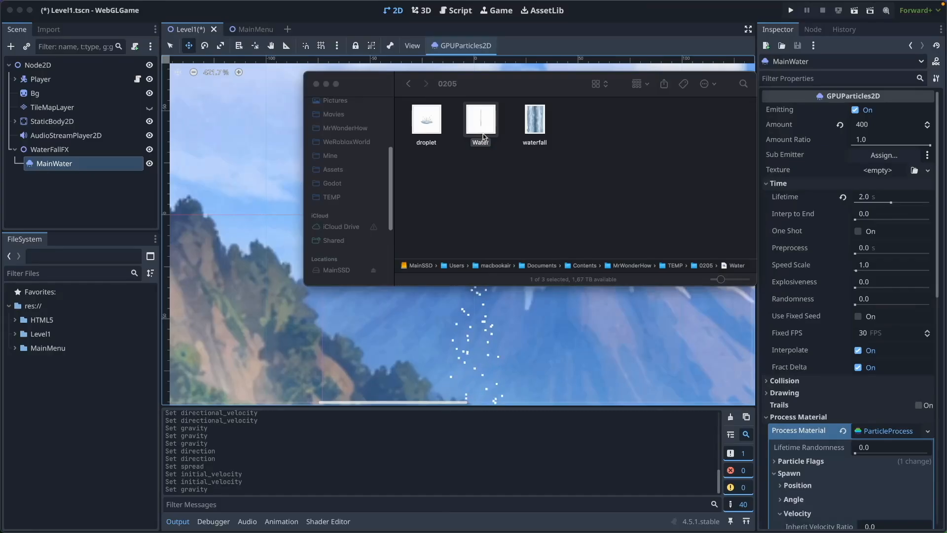
double_click(480, 117)
left_click_drag(380, 147, 392, 79)
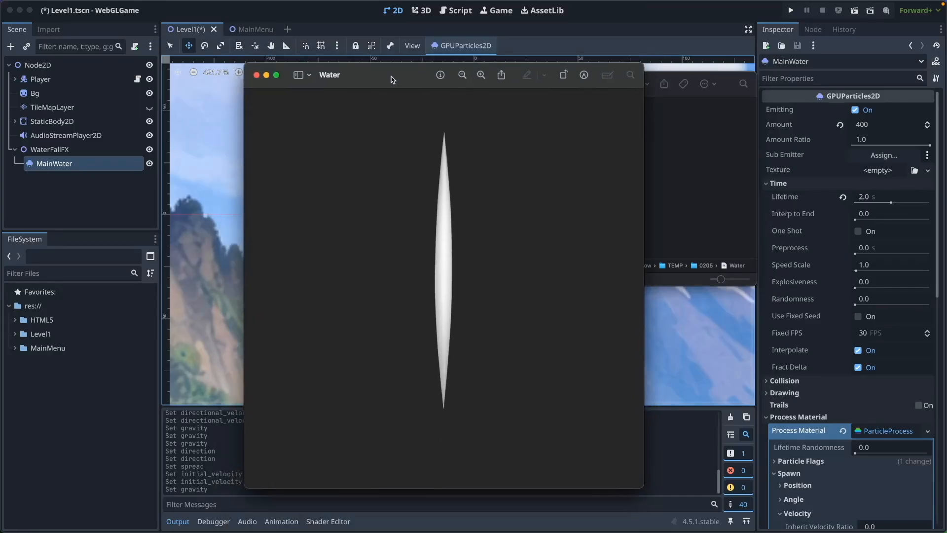
left_click(257, 76)
mouse_move(503, 125)
left_mouse_down()
mouse_move(25, 357)
mouse_move(658, 205)
mouse_move(866, 172)
left_mouse_up()
Set the particles' display scale to a minimum of 0 and a maximum of 0.01
scroll(681, 246, "down", 4)
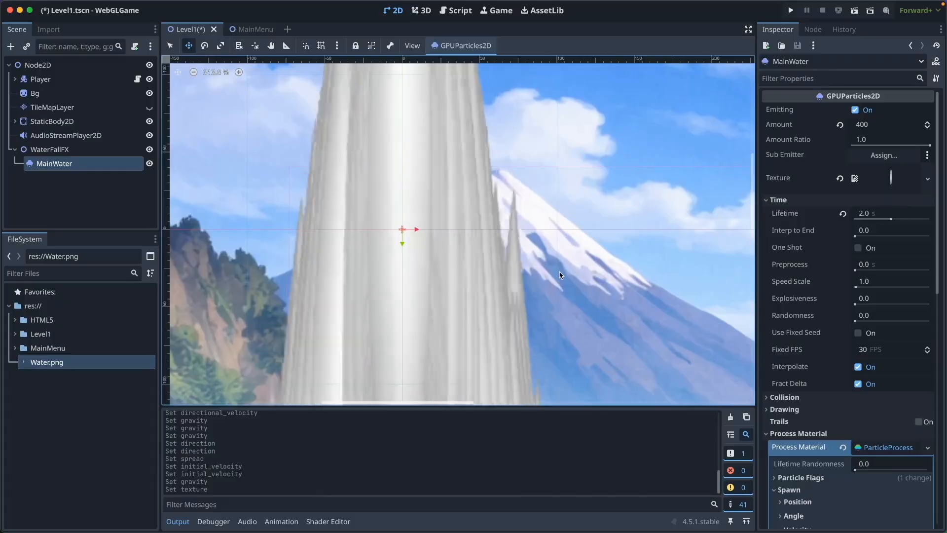
left_click_drag(937, 272, 935, 389)
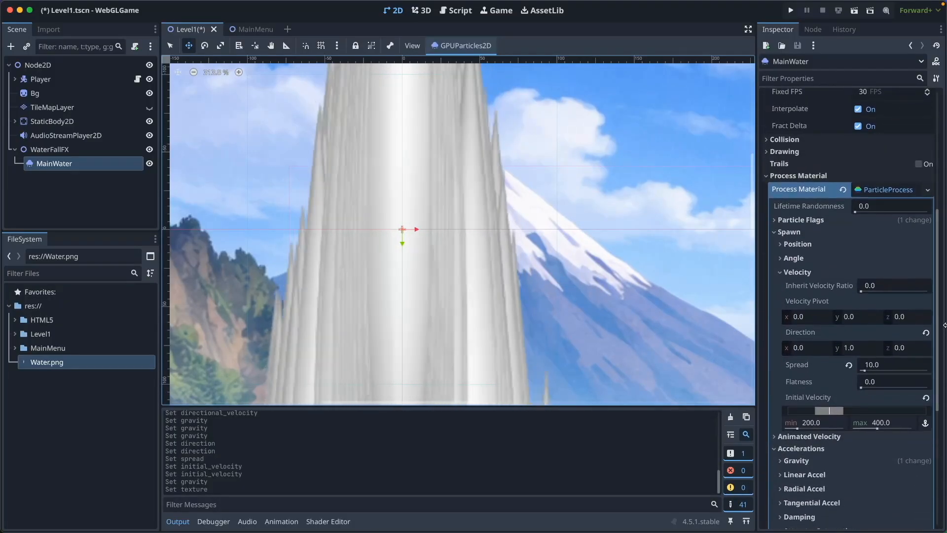
scroll(906, 350, "down", 5)
scroll(906, 349, "up", 10)
scroll(906, 350, "down", 5)
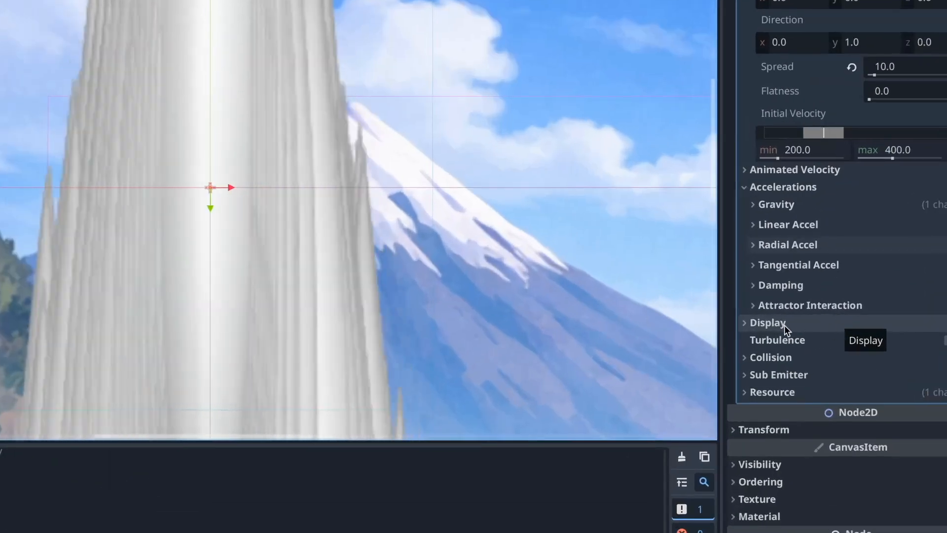
left_click(800, 324)
left_click(754, 341)
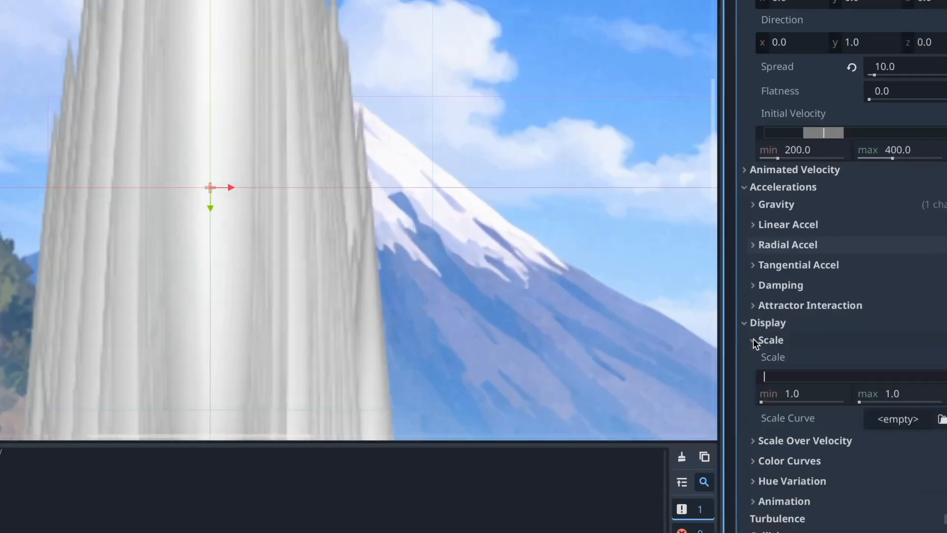
left_click(809, 394)
type(".")
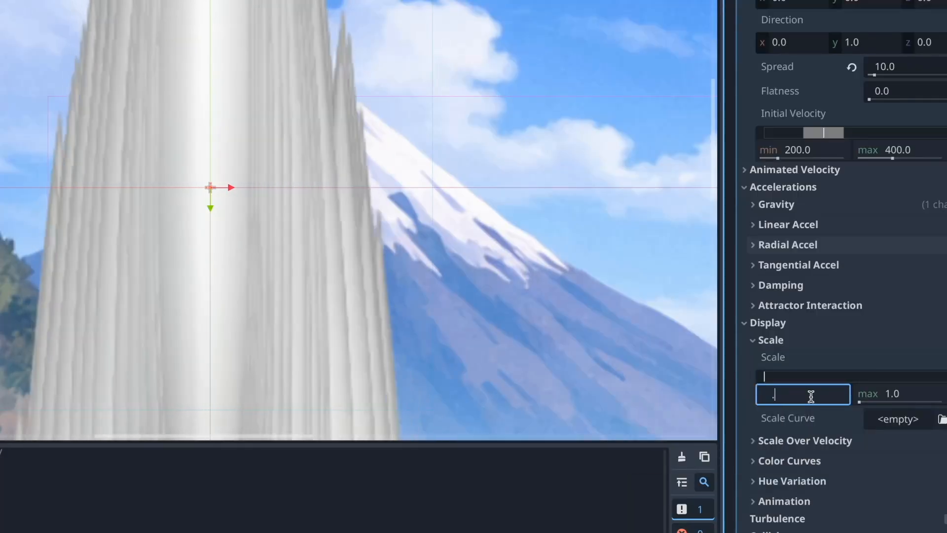
type("01")
key("Tab")
type(".1")
key("Return")
middle_click_drag(306, 311, 527, 247)
left_click(906, 400)
type(".01")
key("Return")
Set the lifetime randomness to 1 and the spawn emission shape to Box
scroll(505, 309, "up", 2)
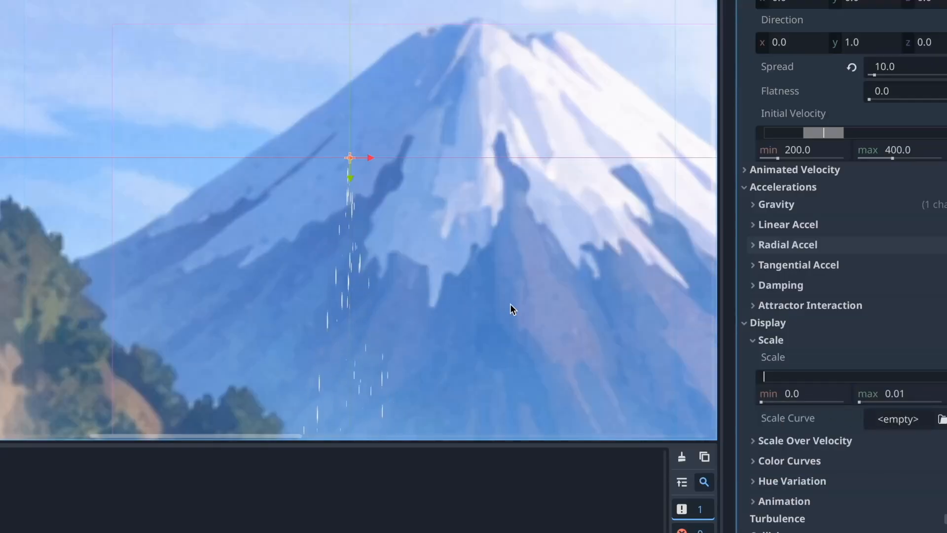
scroll(934, 380, "down", 2)
scroll(909, 307, "up", 10)
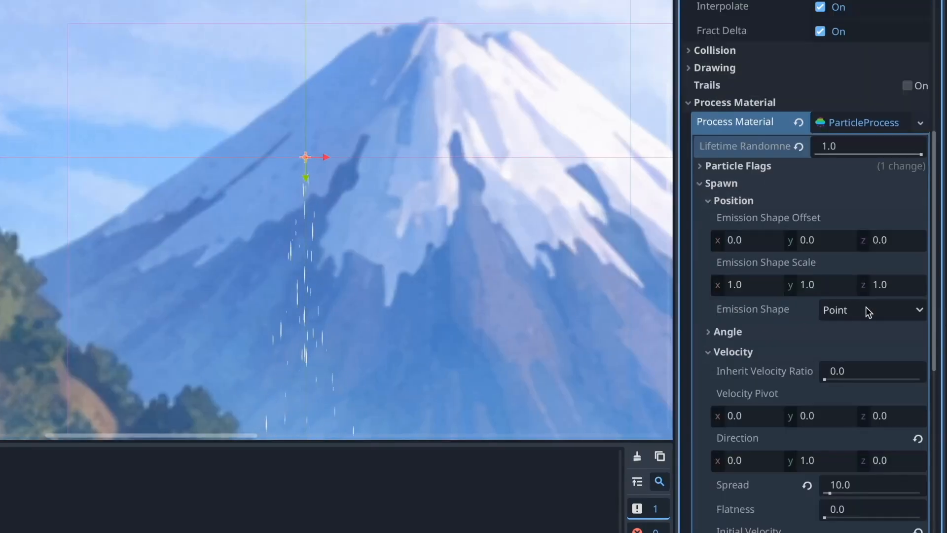
left_click(865, 309)
left_click(851, 392)
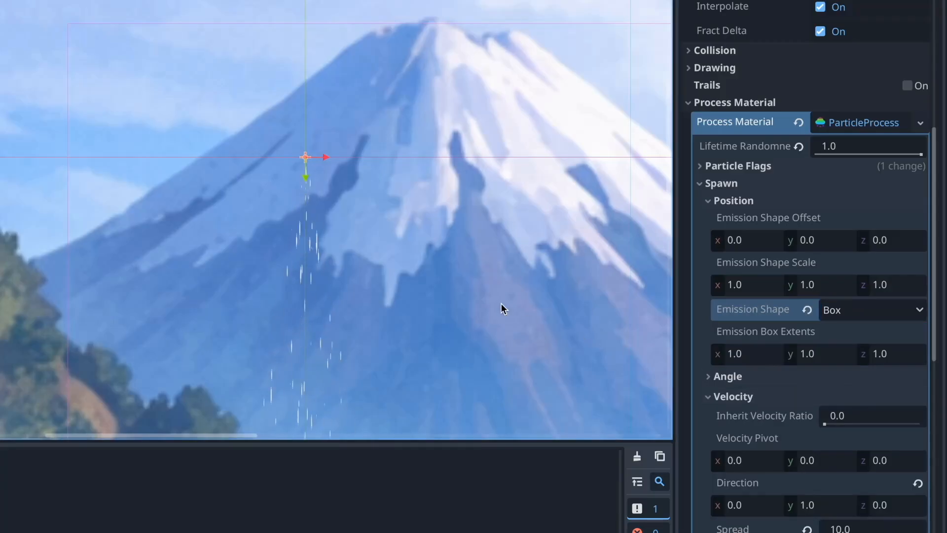
left_click(824, 355)
type("20")
key("Return")
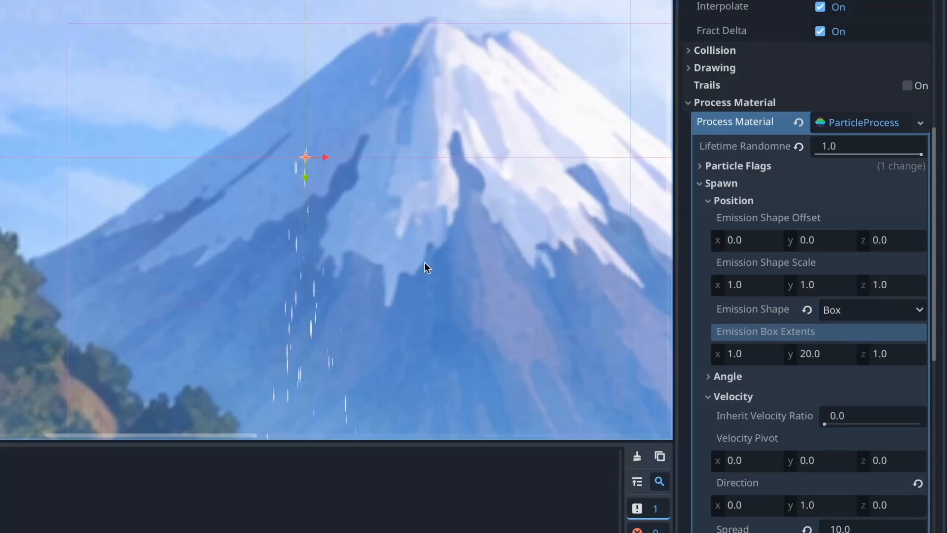
left_click(829, 353)
type("1")
key("Return")
Set the emission box extents to 20 on the X axis
left_click(749, 353)
type("20")
key("Return")
scroll(483, 286, "down", 2)
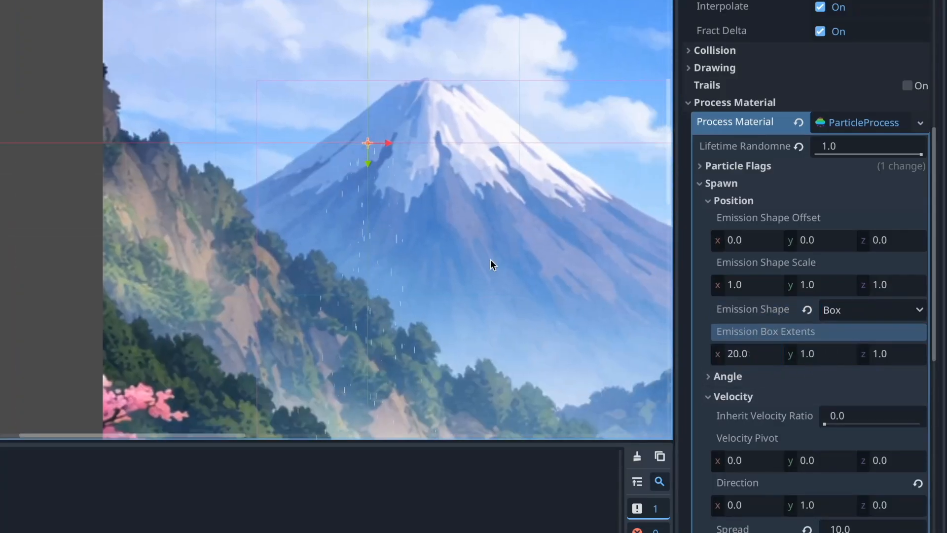
Position the MainWater emitter at the top of the waterfall under the bridge, at about (367, 418), and rotate it to about -3 degrees
scroll(503, 319, "down", 3)
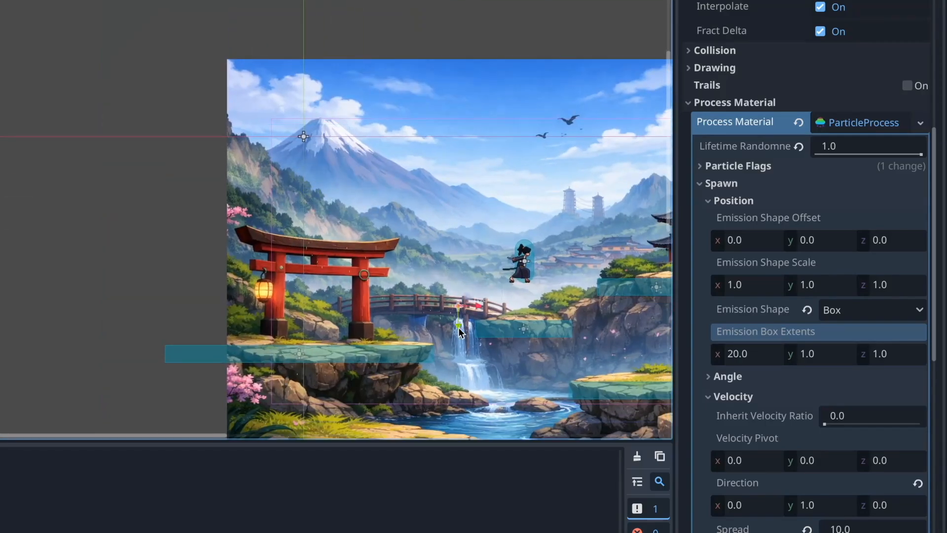
scroll(459, 308, "up", 6)
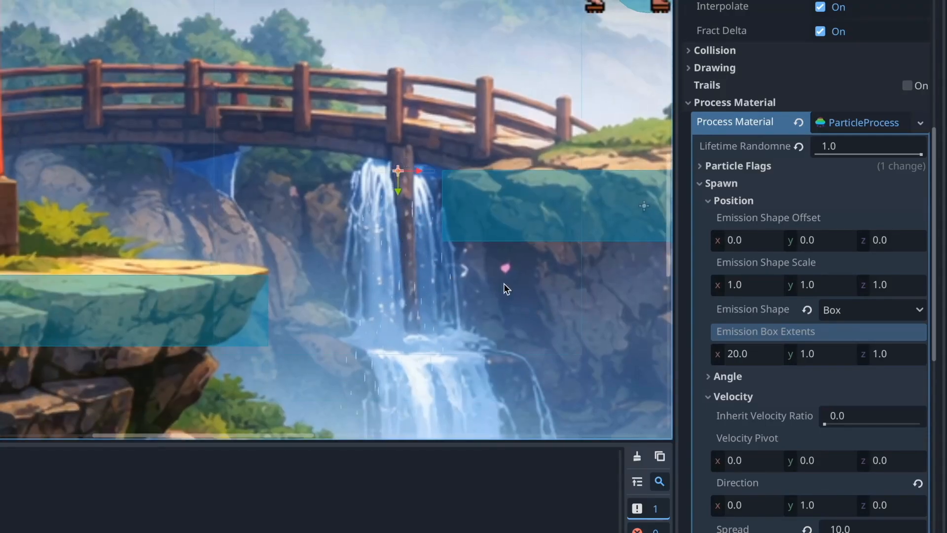
scroll(518, 316, "up", 4)
middle_click_drag(518, 316, 513, 276)
middle_click_drag(331, 63, 408, 159)
scroll(542, 316, "down", 3)
middle_click_drag(542, 315, 484, 274)
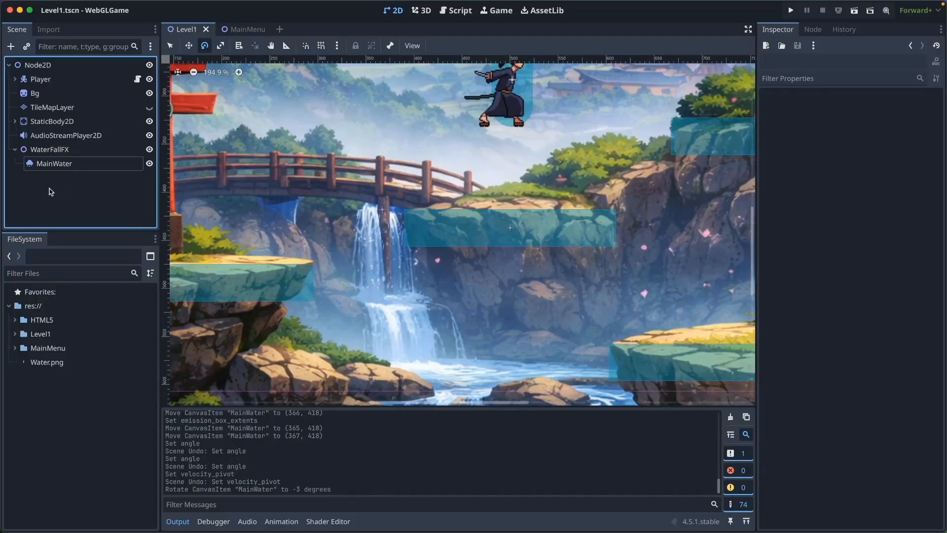
Add a GPUParticles2D node named Splash under MainWater and move it down to the waterfall's lower ledge, at about (0, 99)
left_click(54, 163)
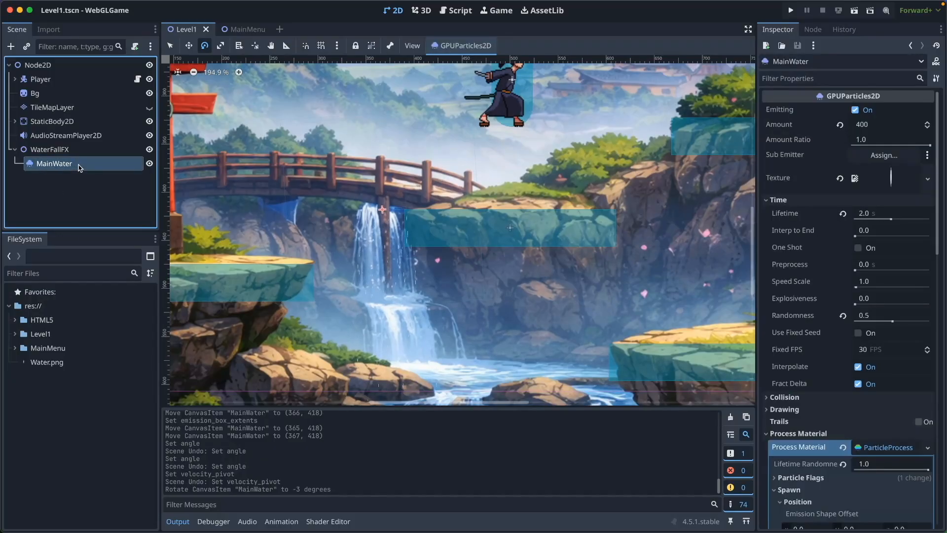
left_click(11, 46)
left_click(532, 427)
left_click(98, 179)
type("Splash")
key("Return")
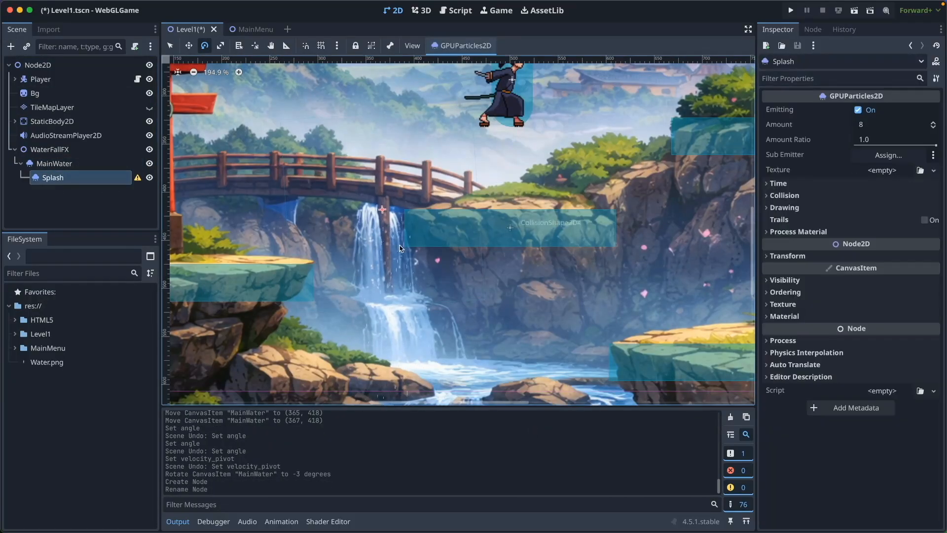
left_click_drag(386, 256, 389, 320)
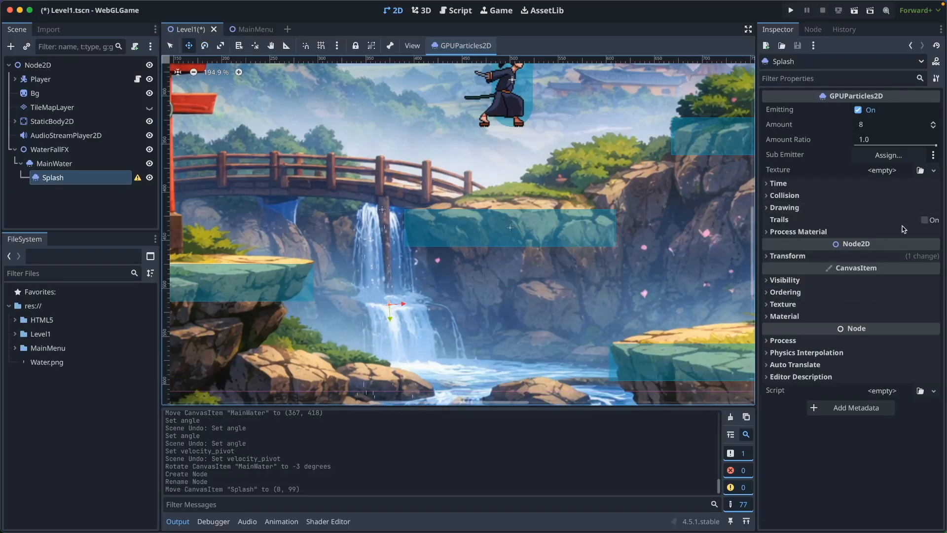
Give the Splash emitter a new ParticleProcessMaterial and open its properties
left_click(775, 340)
left_click(776, 341)
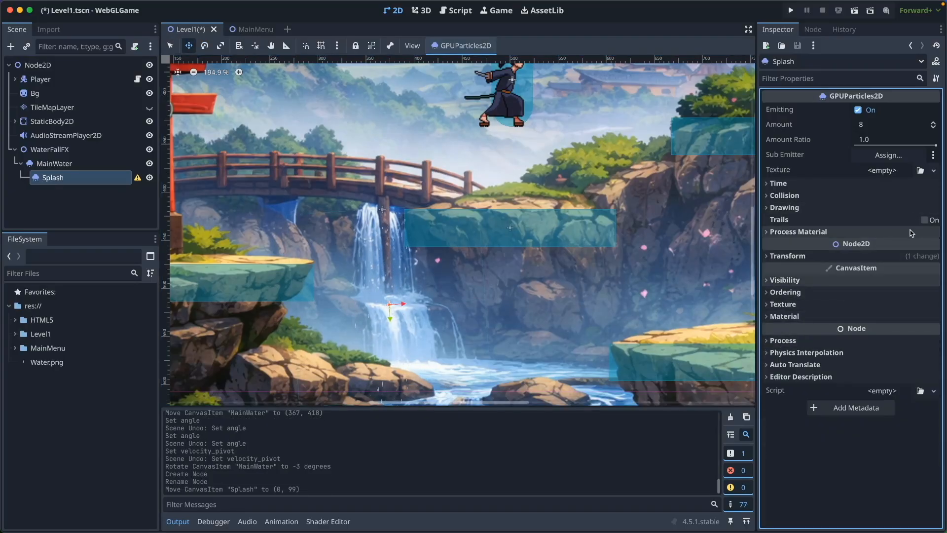
left_click(810, 233)
left_click(932, 246)
left_click(919, 268)
left_click(899, 246)
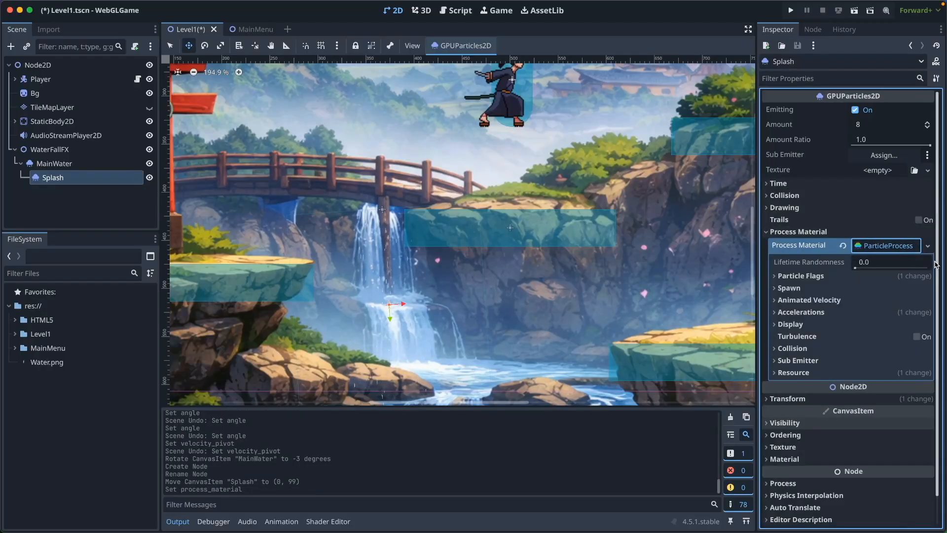
Set the spawn velocity direction of the Splash particles to 0 on X and -1 on Y
left_click(799, 291)
scroll(703, 283, "left", 5)
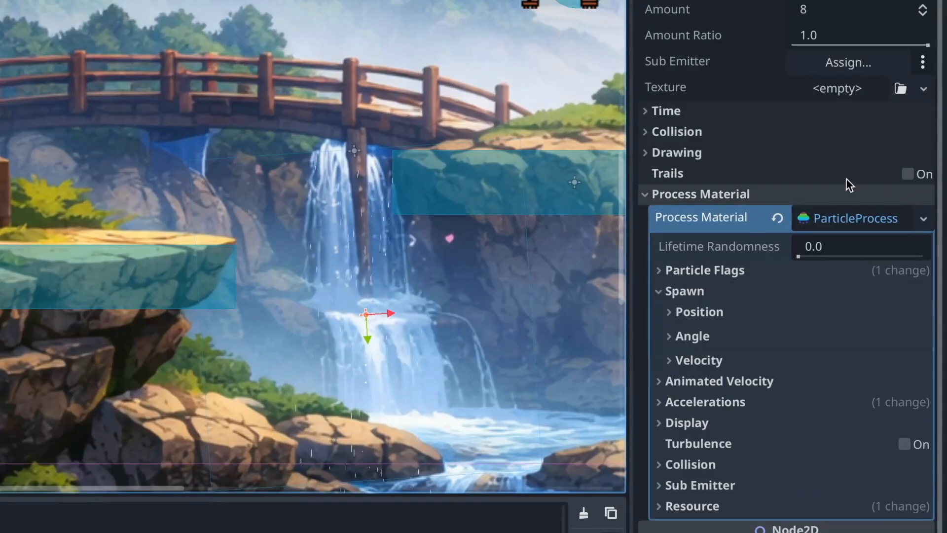
left_click(669, 312)
left_click(729, 303)
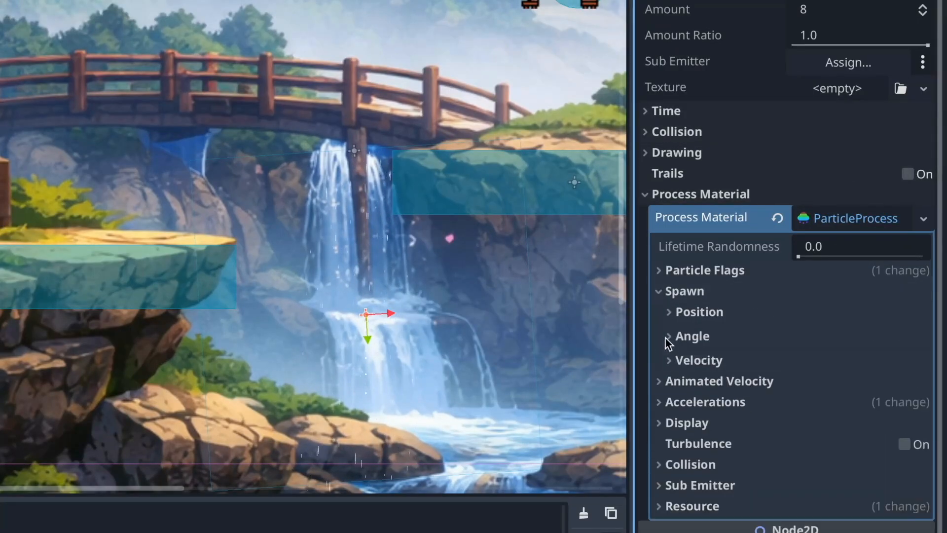
left_click(669, 359)
scroll(767, 354, "down", 5)
left_click(718, 248)
type("0")
key("Tab")
type("-1.0")
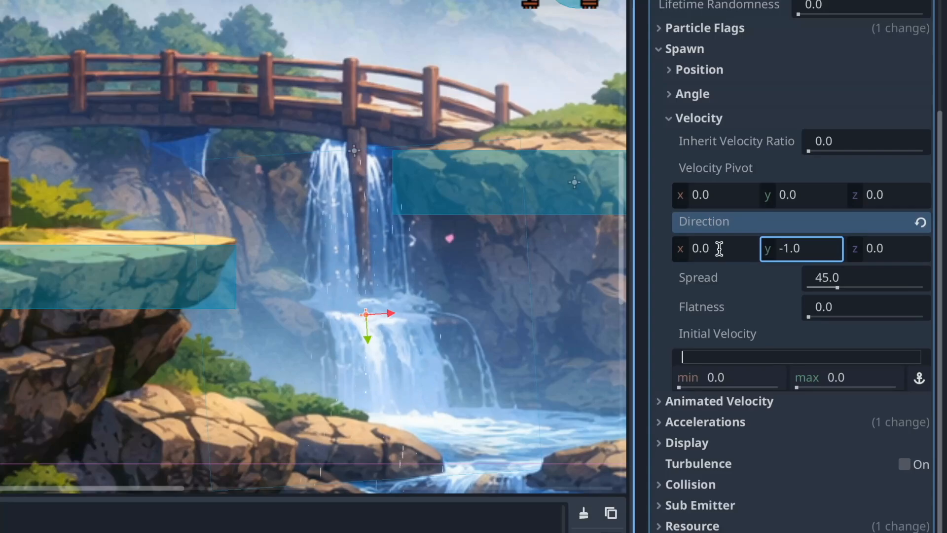
Set the initial velocity to 120 for both minimum and maximum, and the spread to 70
left_click(738, 379)
type("120")
key("Return")
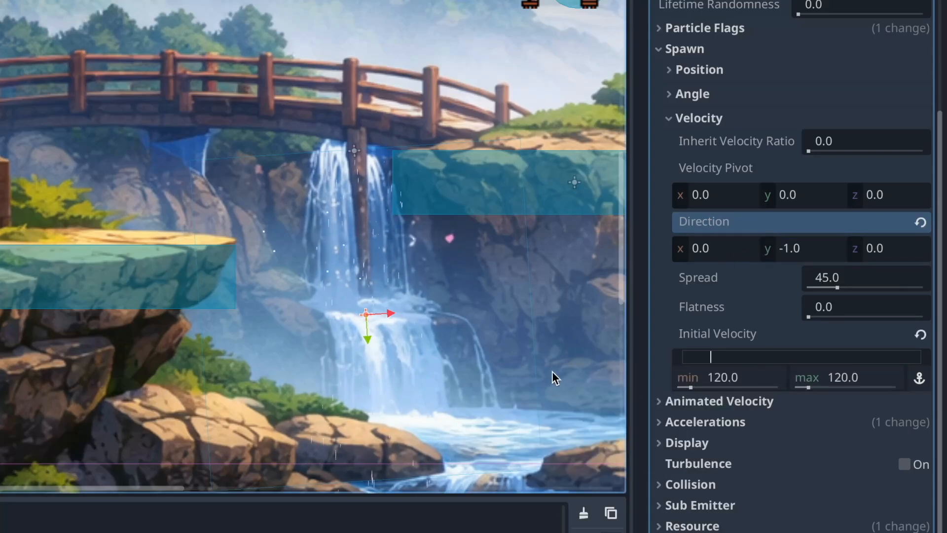
left_click(847, 277)
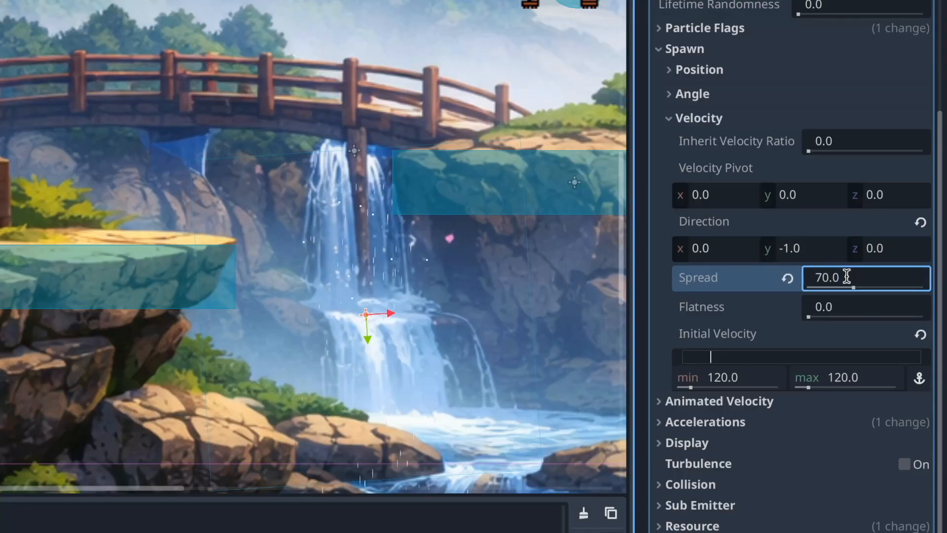
Set the gravity acceleration of the Splash particles to 600 on the Y axis
left_click(767, 422)
scroll(779, 422, "down", 5)
left_click(697, 260)
left_click(813, 311)
type("600")
key("Return")
Assign a new CurveTexture as the scale curve in the display settings and open its curve for editing
scroll(822, 339, "up", 6)
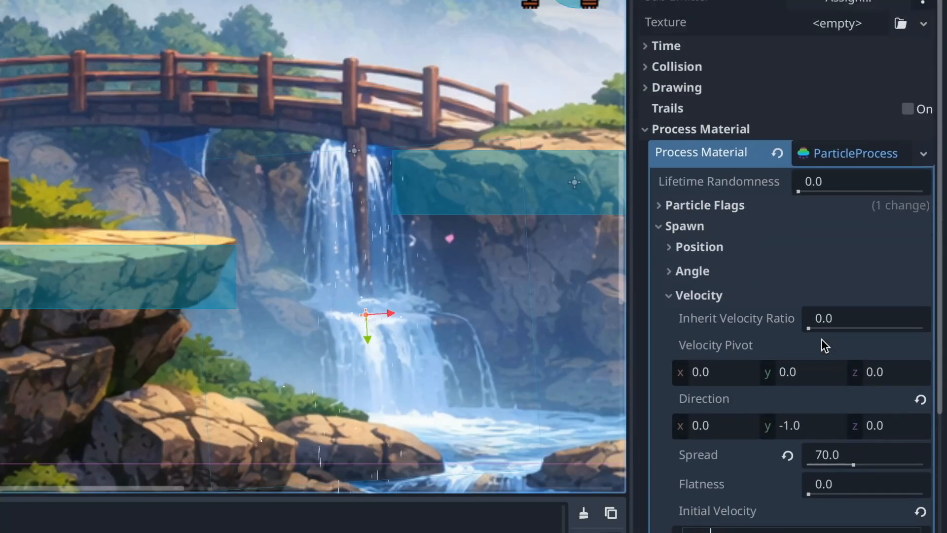
scroll(821, 339, "down", 7)
scroll(821, 339, "down", 2)
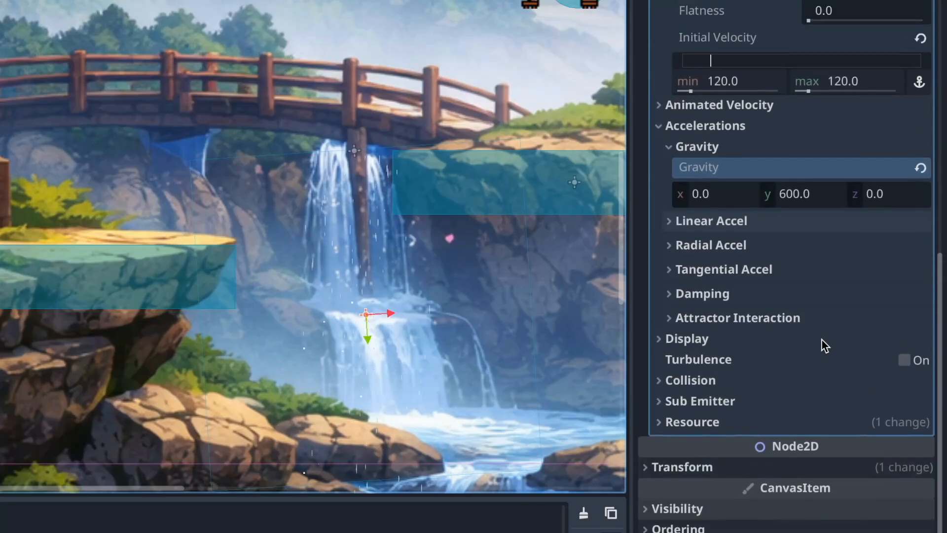
left_click(666, 336)
scroll(683, 296, "down", 3)
left_click(674, 245)
left_click(920, 336)
left_click(861, 384)
left_click(848, 435)
scroll(858, 434, "down", 5)
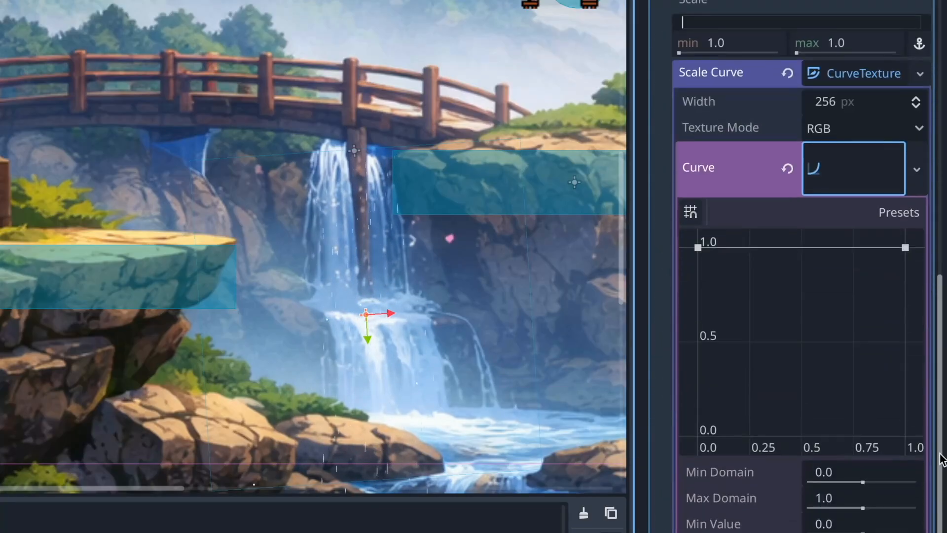
Shape the scale curve to fall from 0.2 at the start to 0.05 at the end
left_click_drag(698, 245, 702, 387)
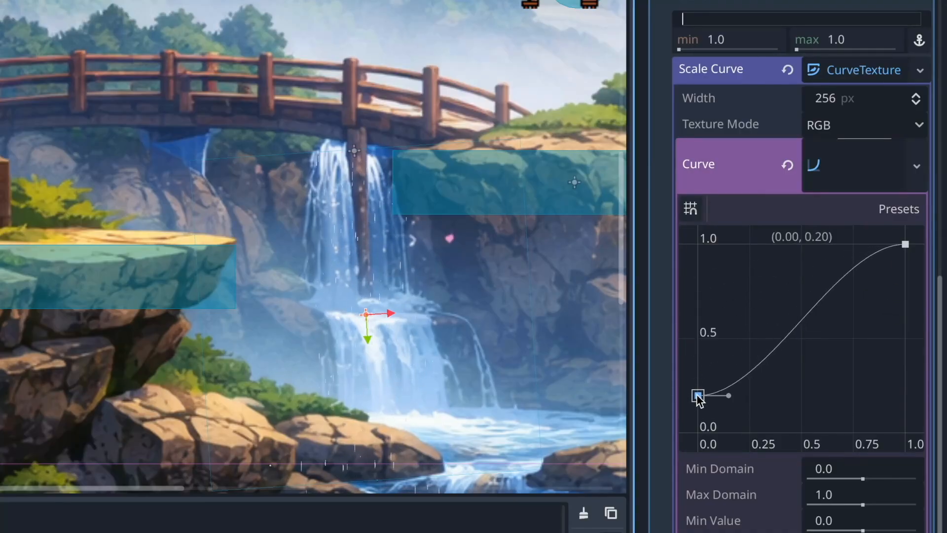
left_click_drag(904, 244, 905, 292)
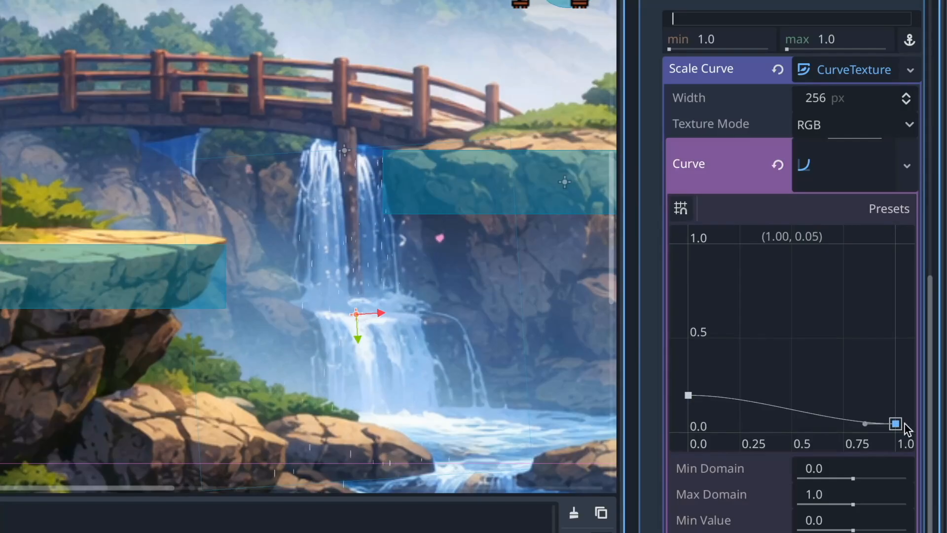
Expand the color curves settings and inspect the particles' base color in the color picker
left_click_drag(931, 339, 940, 272)
scroll(718, 214, "down", 10)
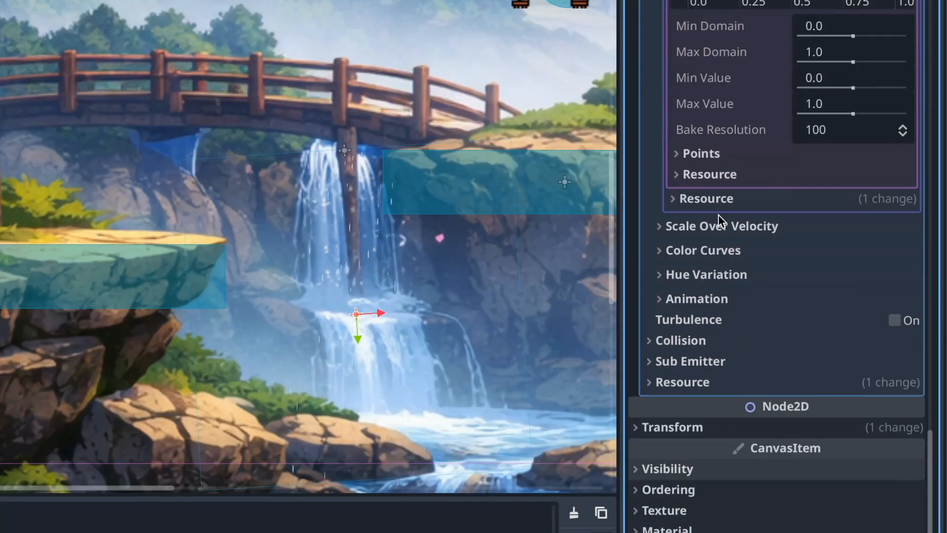
left_click(740, 255)
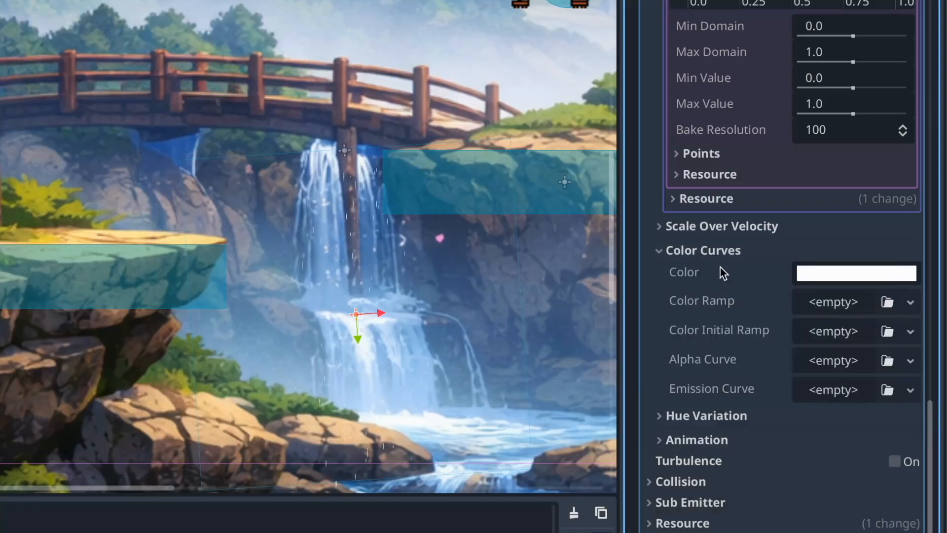
left_click(851, 273)
mouse_move(933, 8)
left_mouse_down()
mouse_move(933, 21)
mouse_move(935, 5)
left_mouse_up()
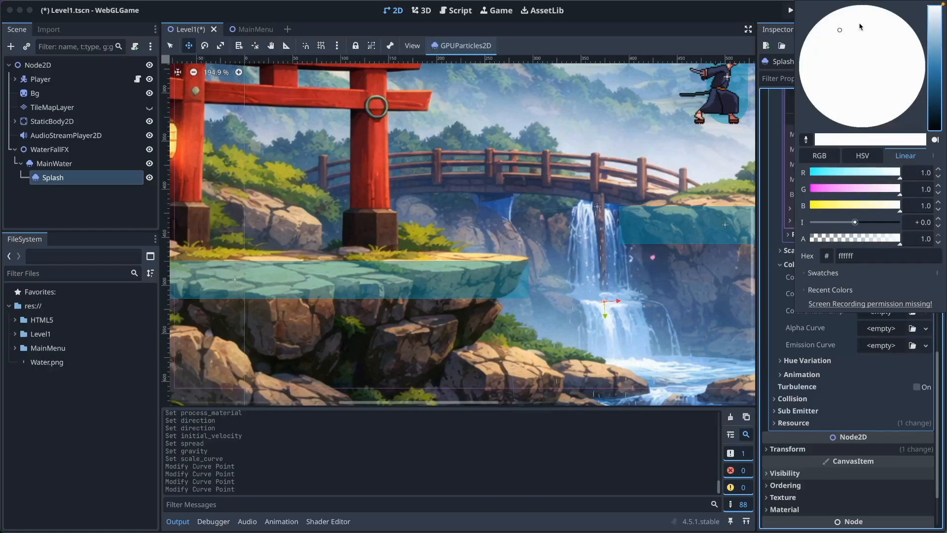
left_click(754, 9)
left_click(910, 280)
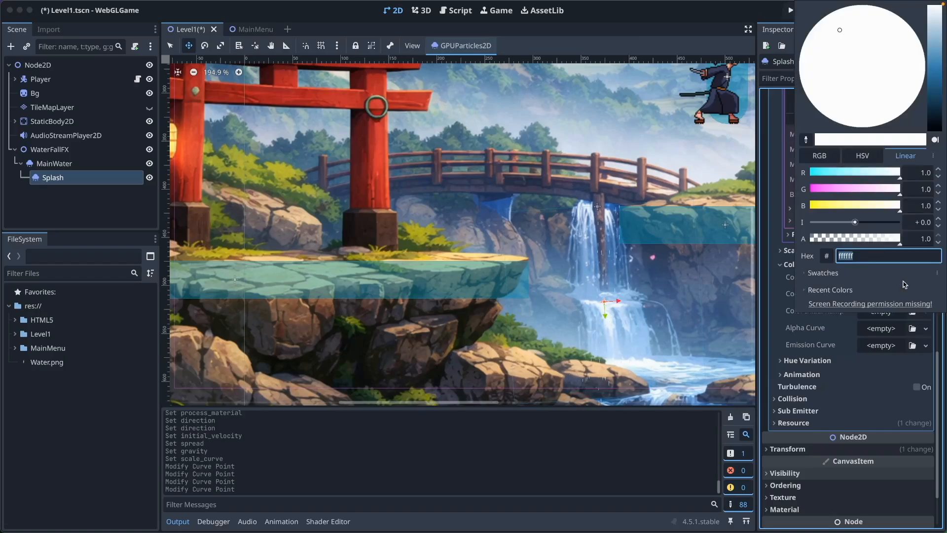
left_click(782, 335)
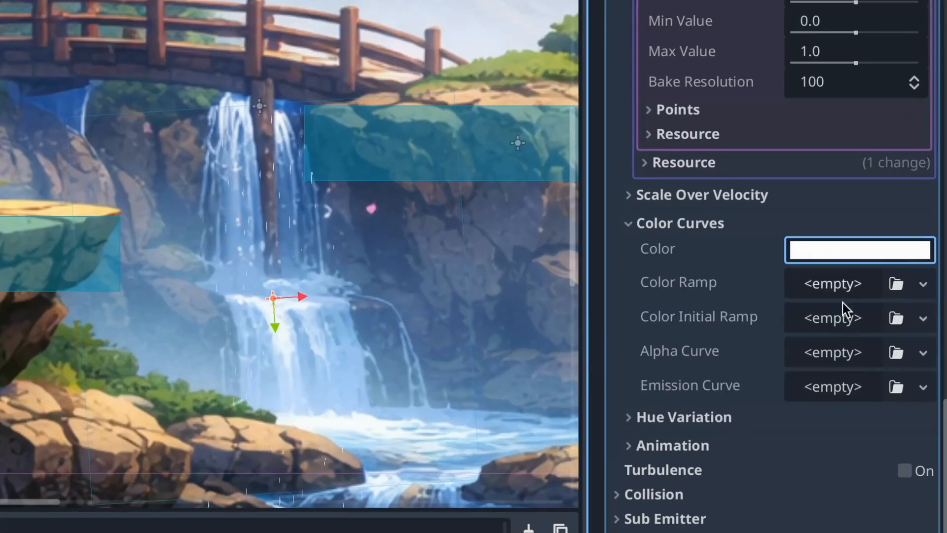
Assign a new CurveTexture with a curve as the alpha curve and open it for editing
left_click(925, 329)
left_click(903, 356)
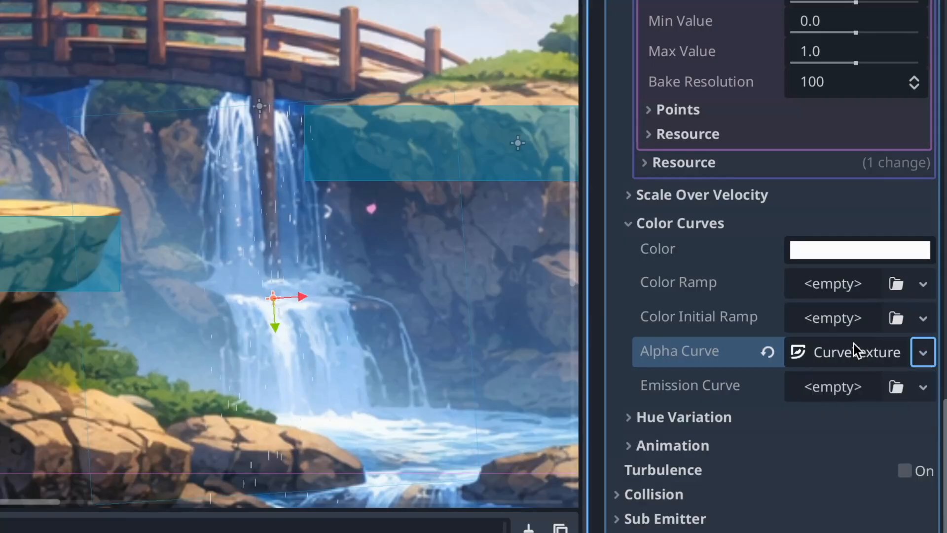
left_click(919, 447)
left_click(869, 492)
scroll(877, 401, "down", 3)
left_click(858, 289)
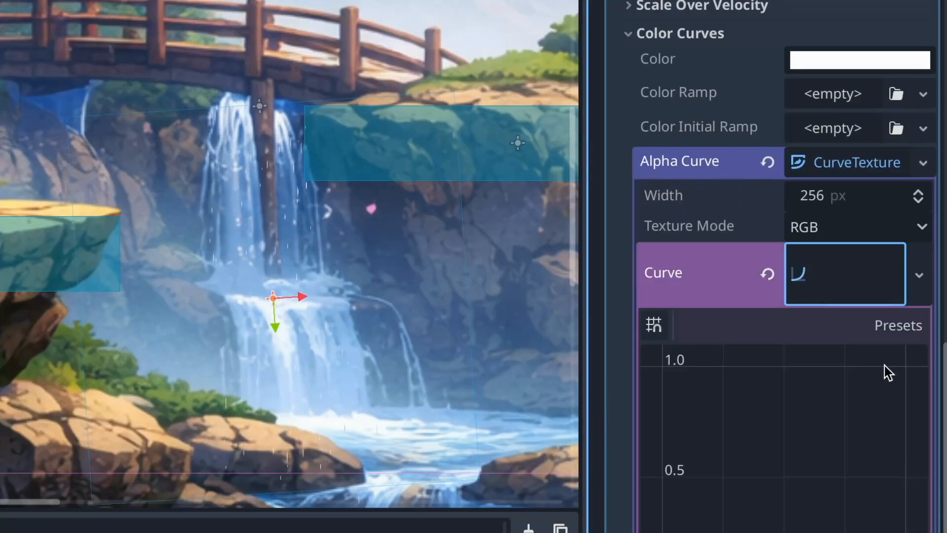
Shape the alpha curve to fade from 1.0 at the start to 0.0 at the end
scroll(868, 368, "down", 2)
left_click(664, 181)
left_click_drag(903, 203, 909, 403)
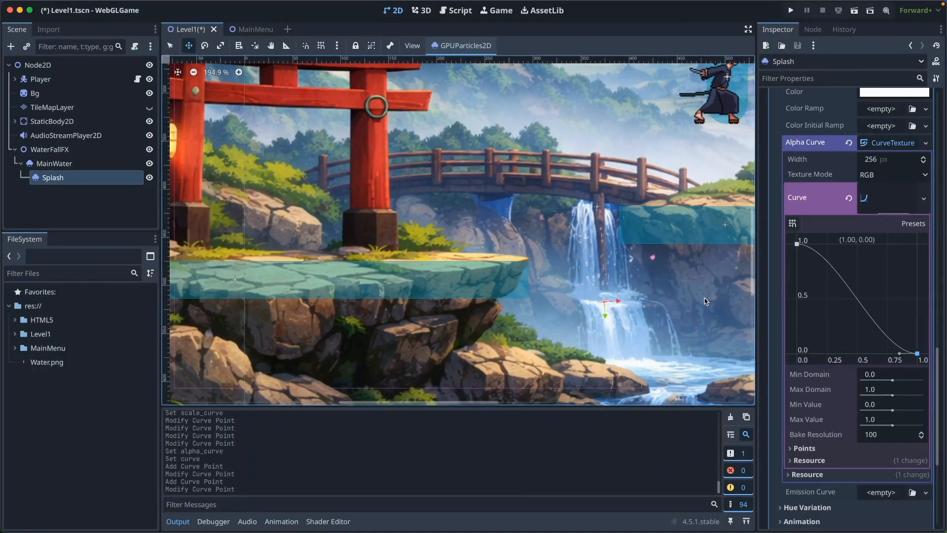
Set the Splash emitter's lifetime to 0.6 seconds and its explosiveness to 0.8
scroll(863, 280, "up", 10)
left_click(870, 125)
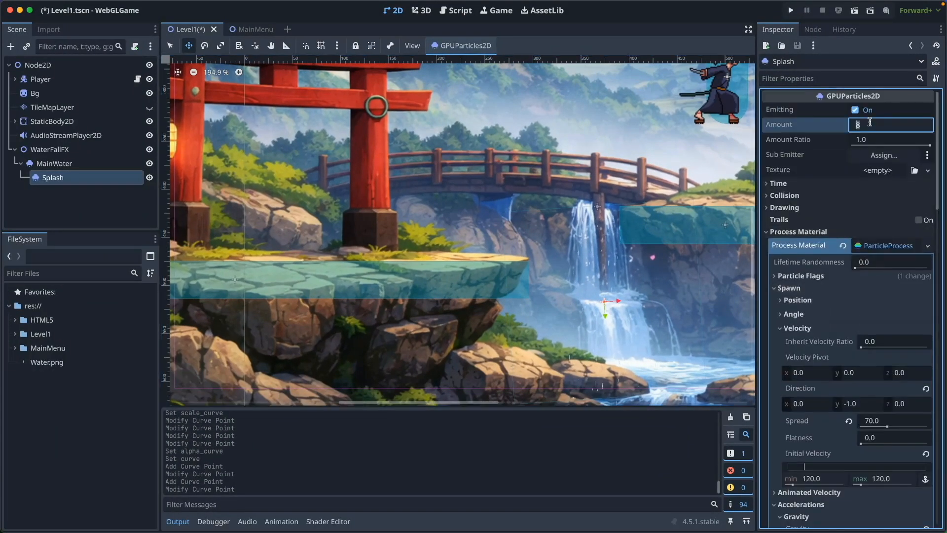
left_click(881, 183)
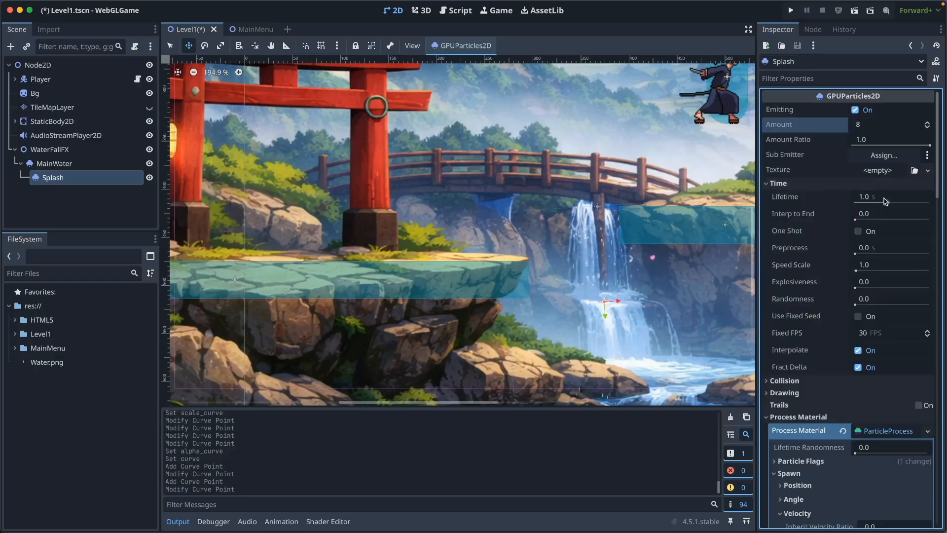
left_click(883, 197)
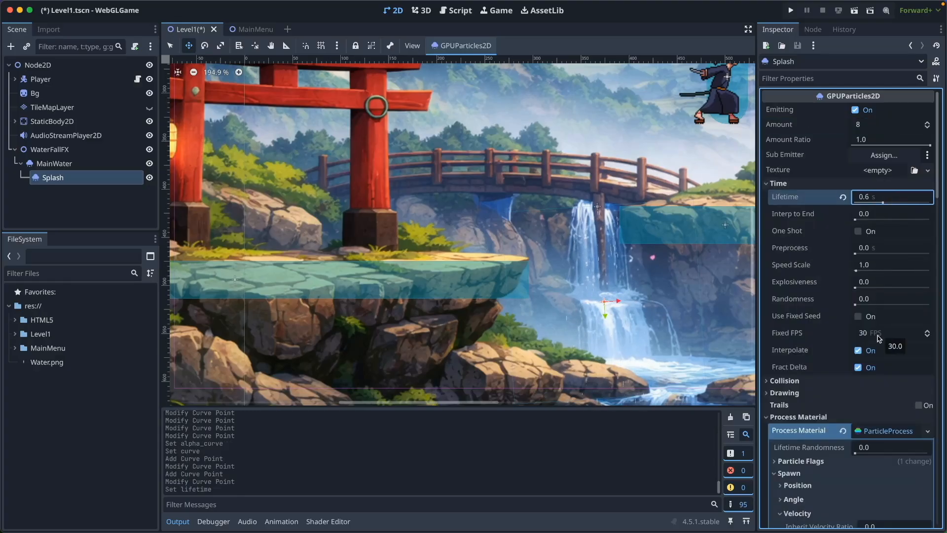
left_click(877, 288)
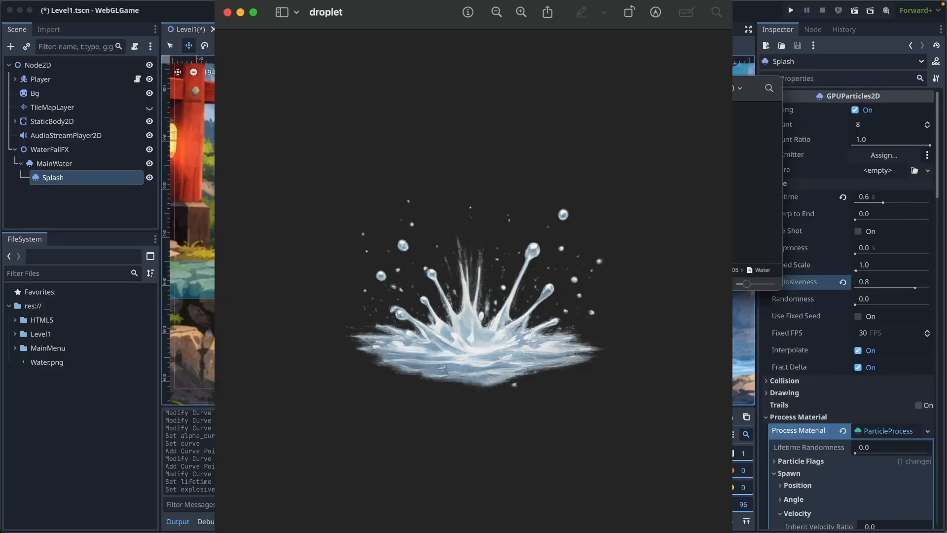
Close the droplet image preview, assign the droplet image as the Splash particle texture and check the effect on the waterfall
key("super+w")
left_click_drag(451, 124, 878, 170)
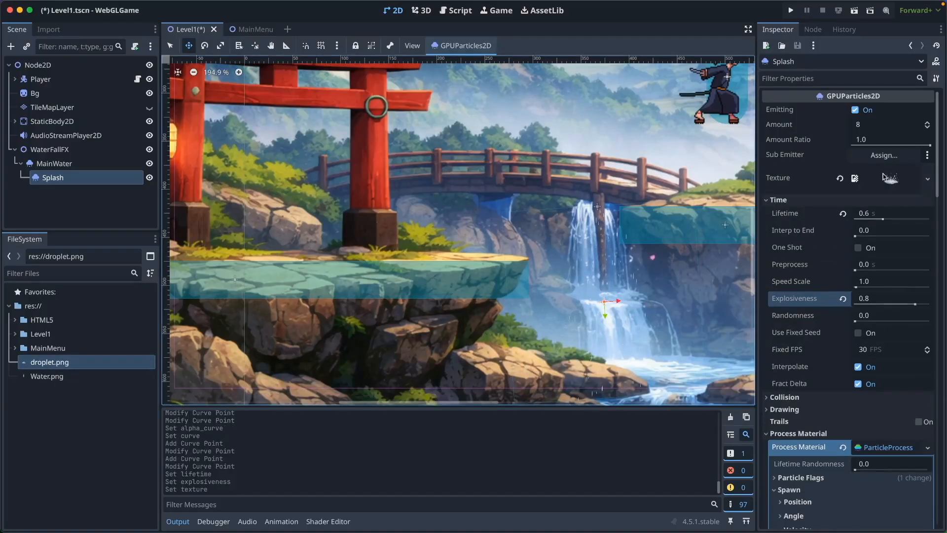
scroll(740, 345, "up", 3)
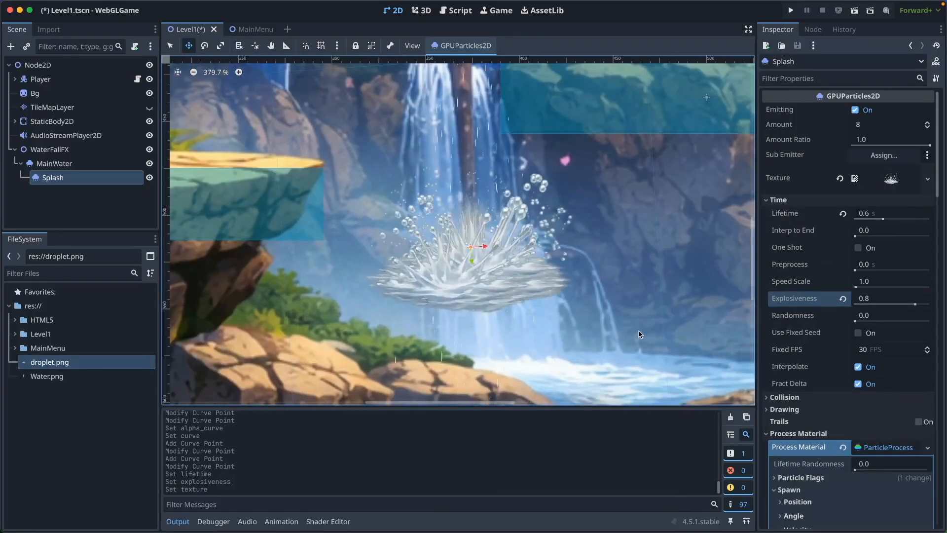
scroll(625, 273, "down", 2)
Try a display scale of 0.2 for minimum and maximum, and settle on a minimum of 0.05 and a maximum of 0.1
scroll(858, 330, "down", 10)
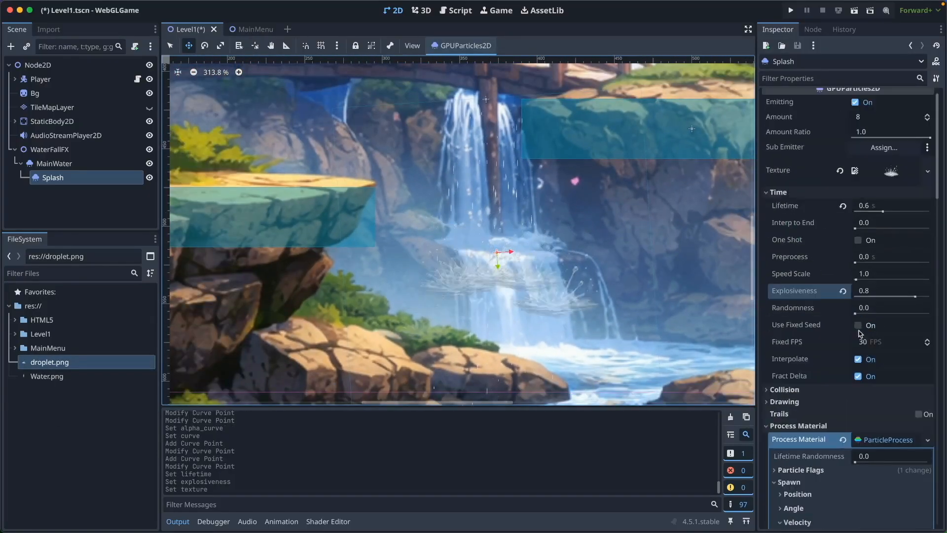
left_click(827, 322)
type("0.2")
key("Tab")
type("0.2")
key("Return")
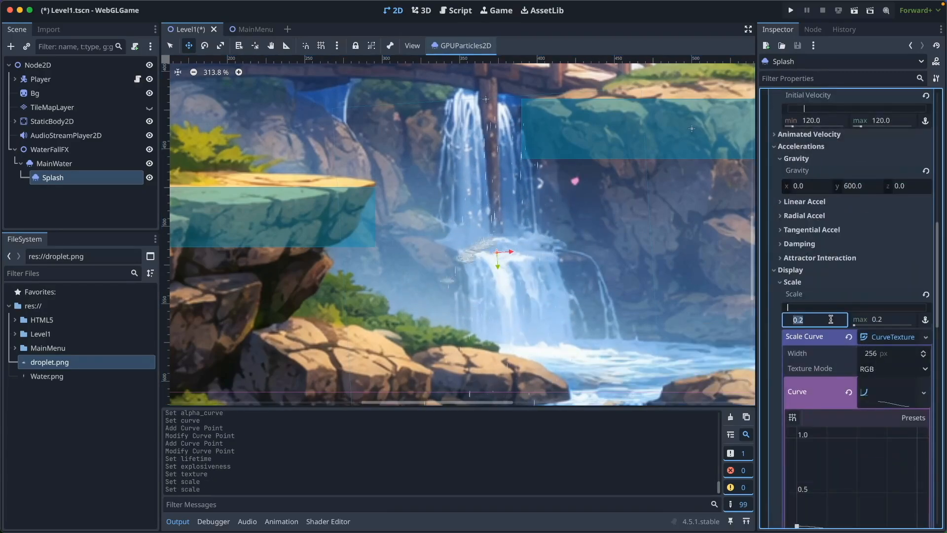
scroll(529, 266, "up", 5)
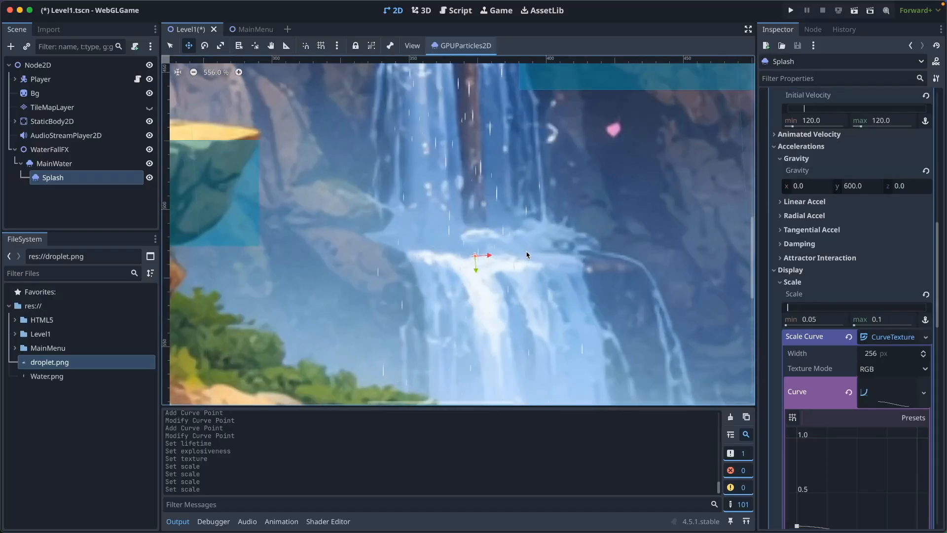
Move the Splash emitter to (7, 99), on the ledge where the upper waterfall lands
scroll(493, 254, "down", 1)
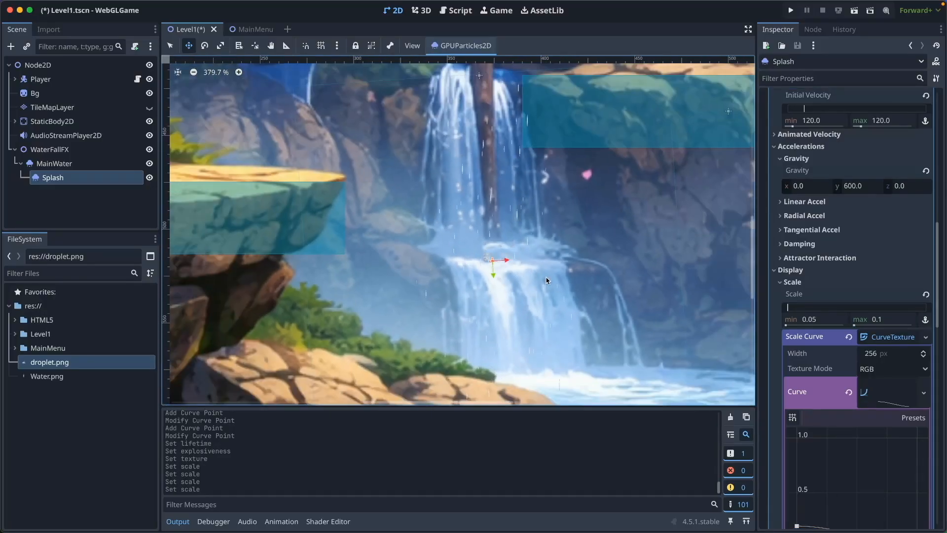
scroll(552, 283, "up", 4)
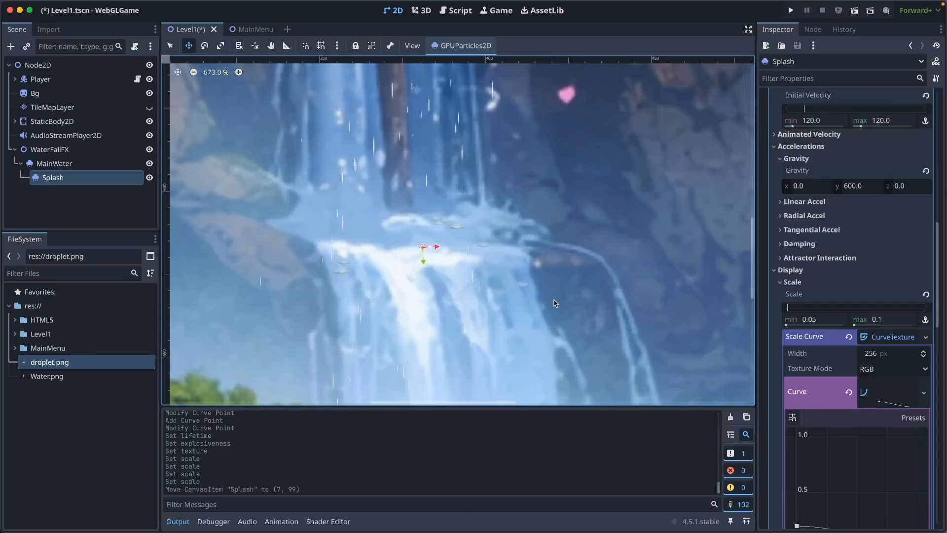
scroll(834, 284, "up", 10)
Set the Splash emitter's emission shape to Box with an x extent of 20
scroll(839, 291, "down", 10)
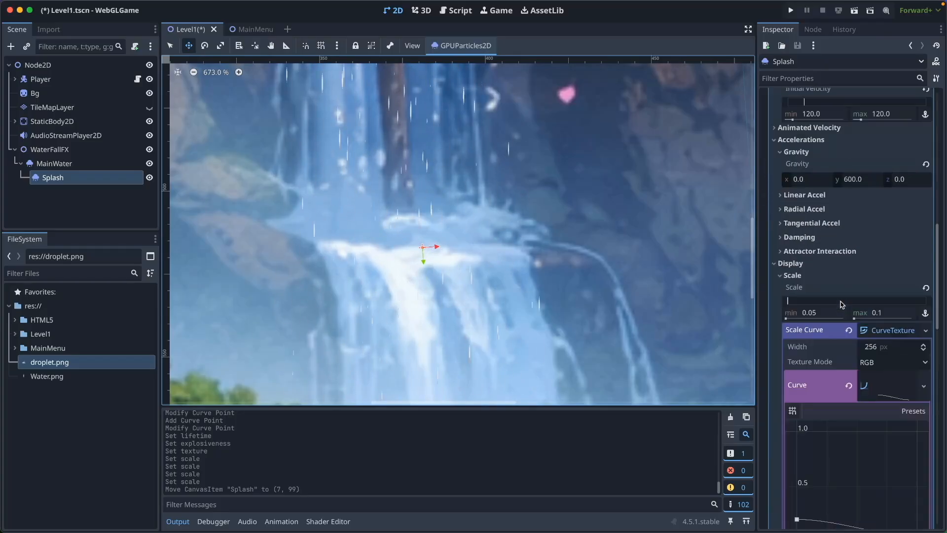
scroll(842, 301, "up", 10)
left_click(894, 362)
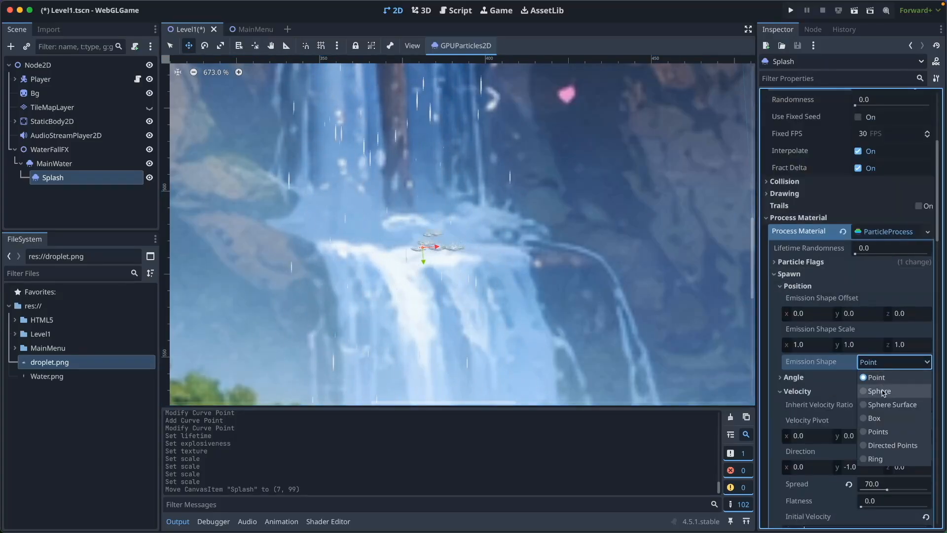
left_click(887, 419)
left_click(800, 394)
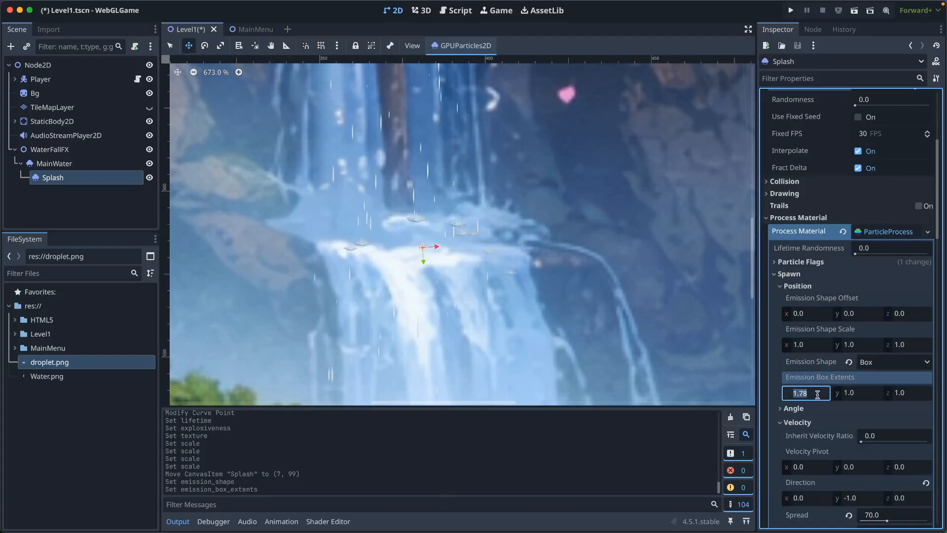
type("20")
key("Return")
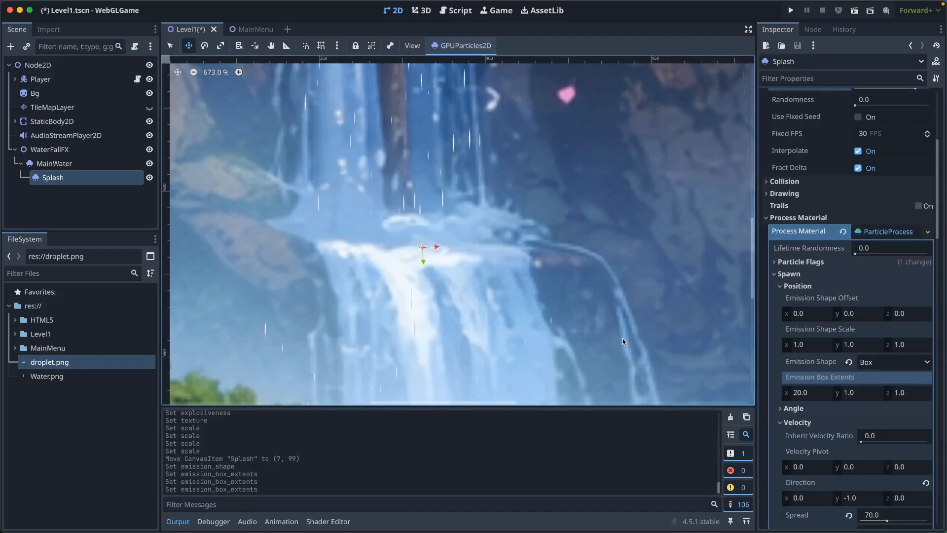
Set the Splash emitter's randomness to 0.53 and its process material's lifetime randomness to 1.0
scroll(623, 342, "down", 4)
scroll(878, 379, "up", 5)
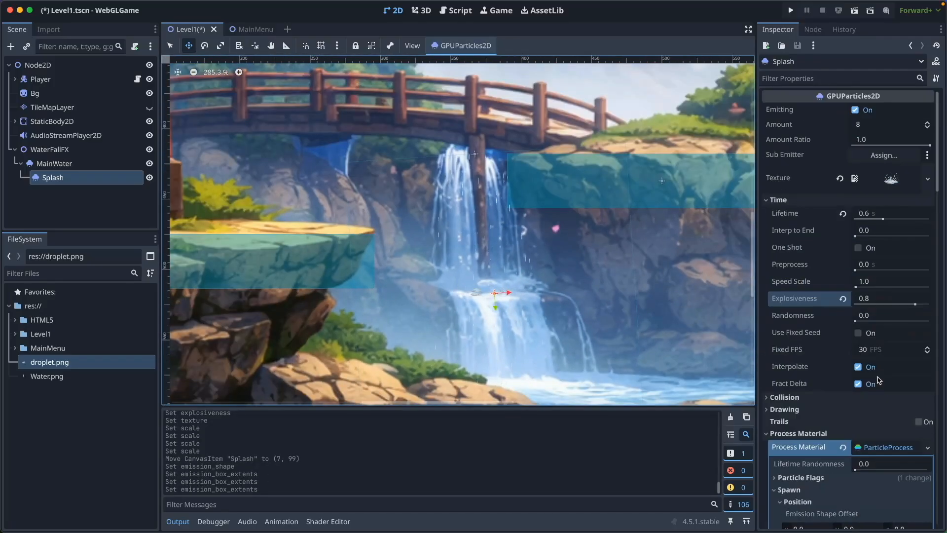
left_click_drag(861, 318, 894, 318)
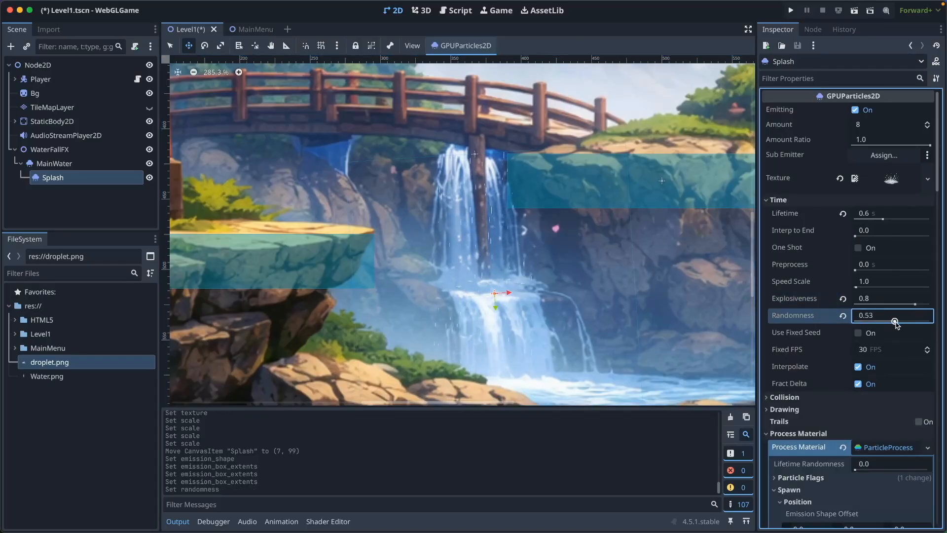
scroll(894, 318, "down", 1)
left_click_drag(883, 448, 930, 449)
scroll(536, 309, "up", 3)
scroll(537, 309, "up", 2)
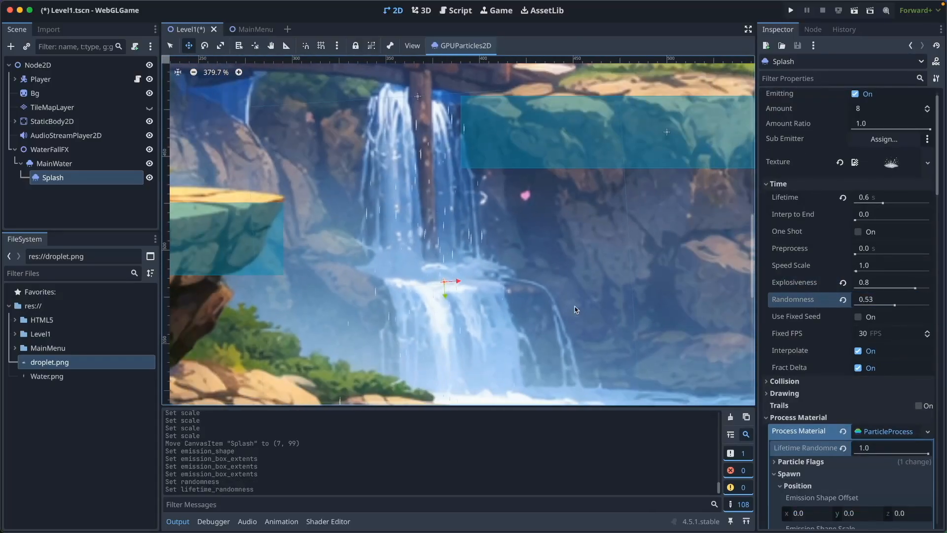
Collapse the process material settings and assign a new CanvasItemMaterial to the Splash emitter
scroll(852, 379, "down", 4)
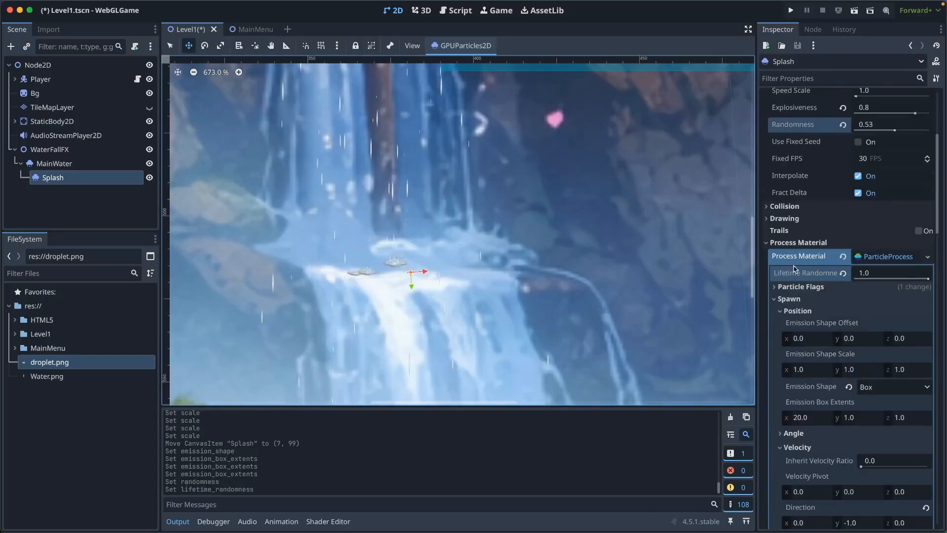
scroll(839, 306, "down", 10)
scroll(882, 364, "up", 11)
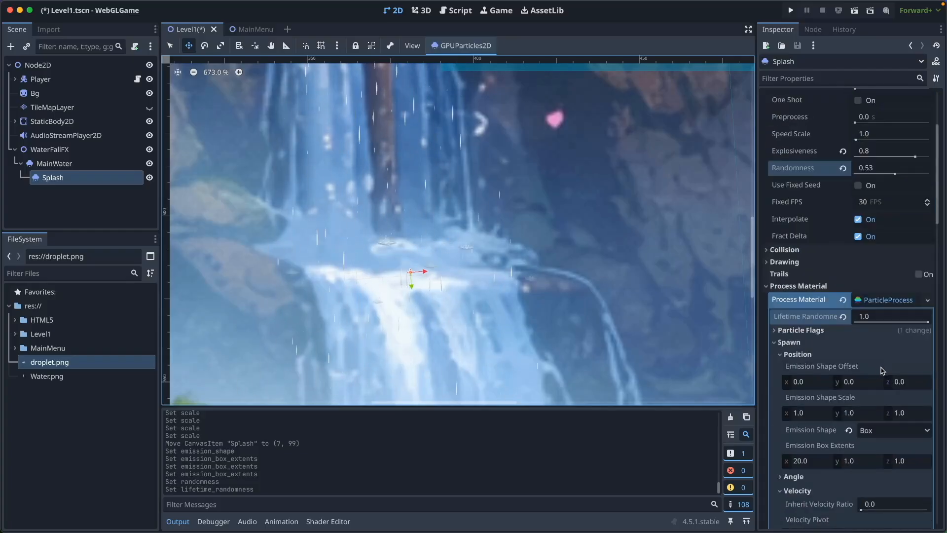
left_click(798, 286)
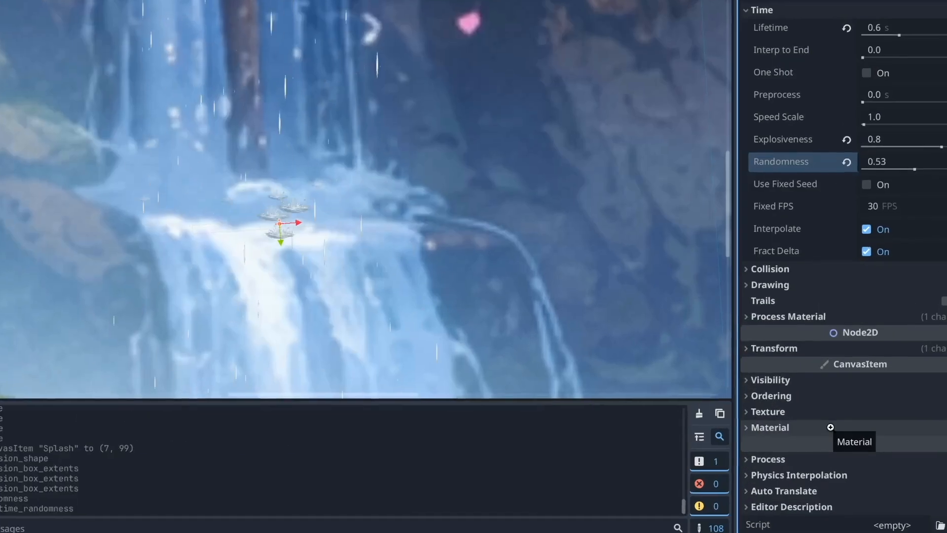
left_click(833, 427)
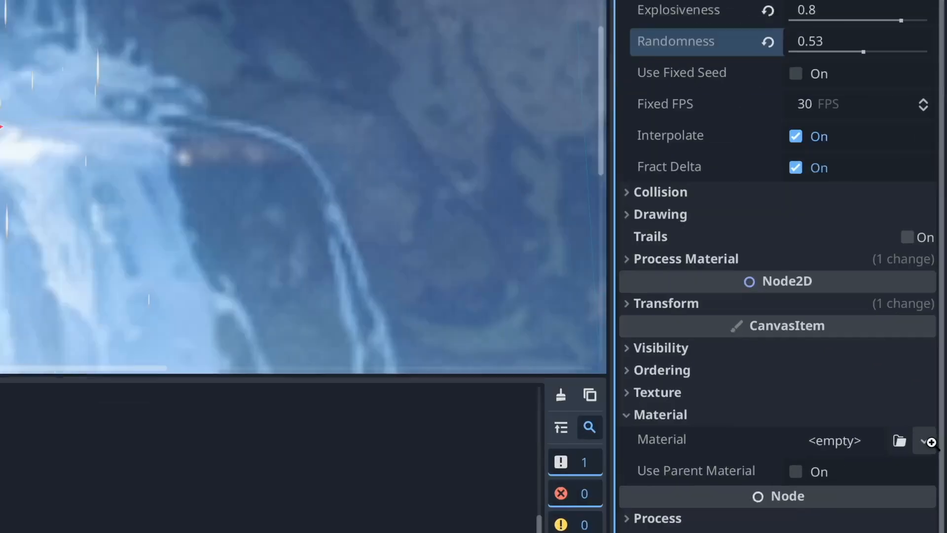
left_click(944, 445)
left_click(905, 481)
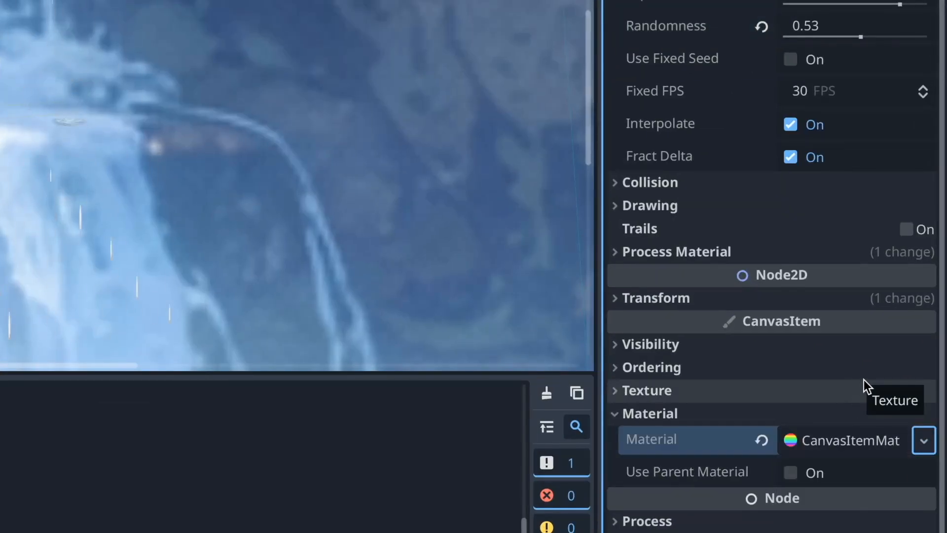
Set the blend mode of the Splash emitter's canvas material to Add and check the splashes on the waterfall
left_click(857, 440)
scroll(823, 363, "down", 5)
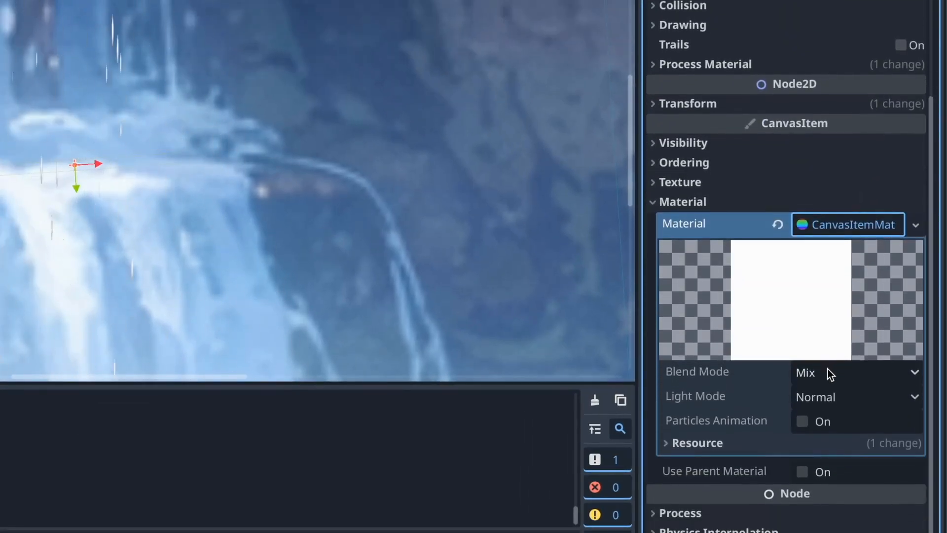
left_click(828, 369)
left_click(799, 416)
scroll(423, 279, "down", 5)
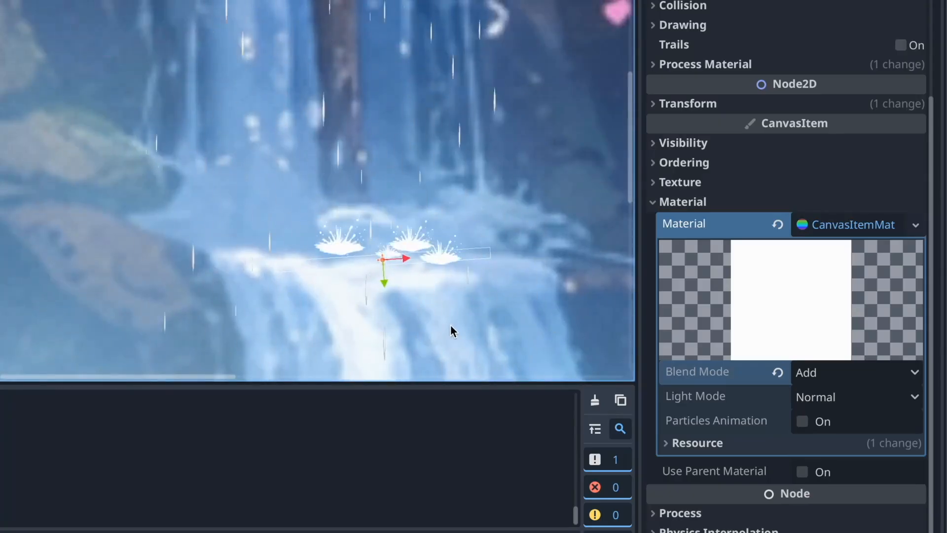
scroll(443, 252, "down", 4)
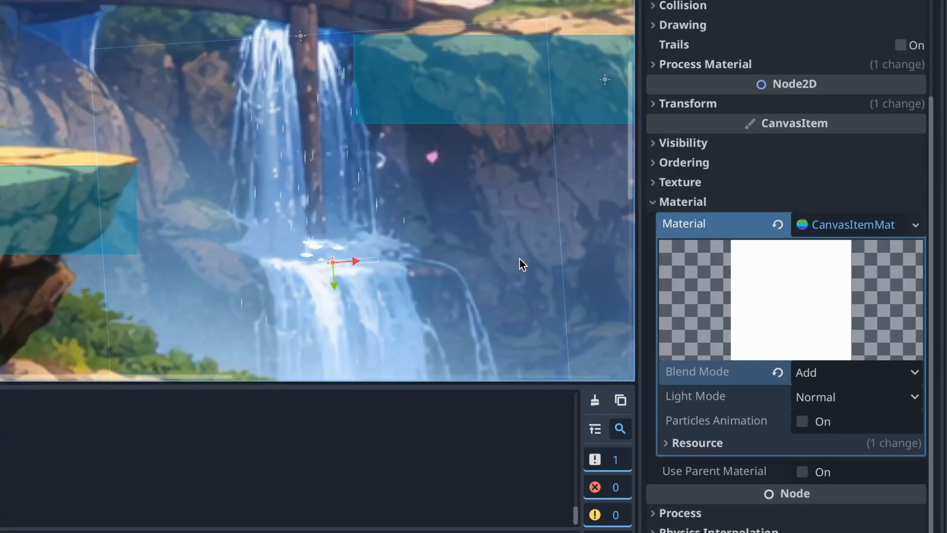
Duplicate the Splash emitter and place the copy at (24, 159), at the foot of the lower waterfall
left_click_drag(929, 186, 924, 95)
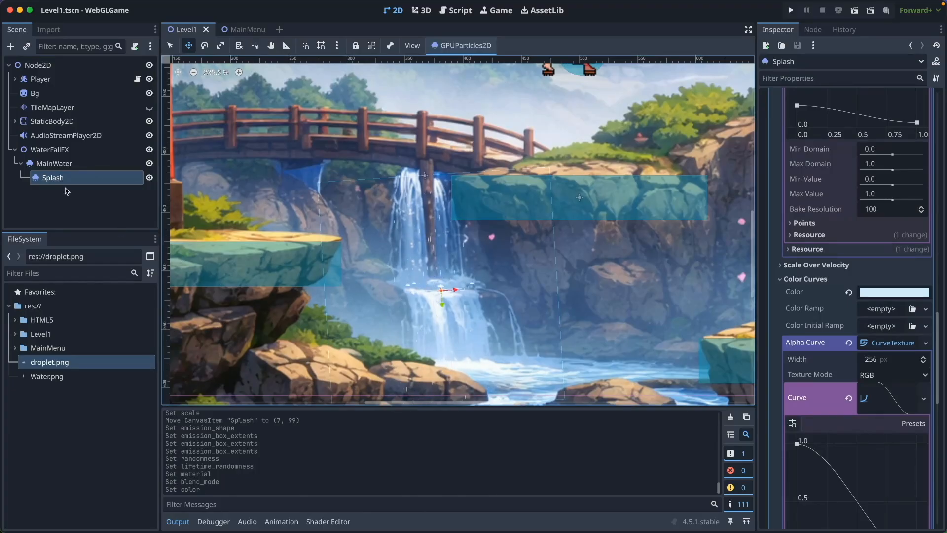
key("super+d")
left_click_drag(442, 308, 466, 374)
left_click(118, 434)
left_click(114, 216)
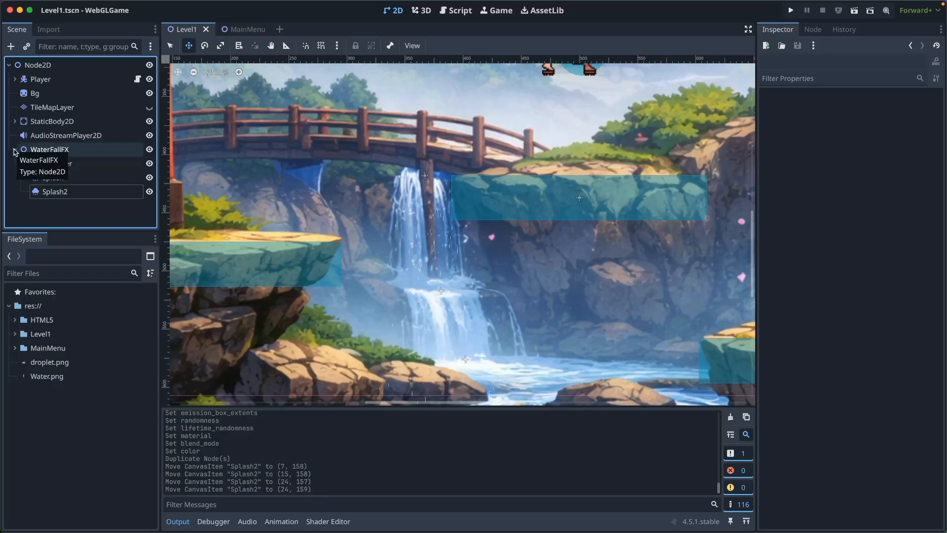
Add a Sprite2D node under the scene root and move it above WaterFallFX in the node tree
key("ctrl+a")
type("sprite")
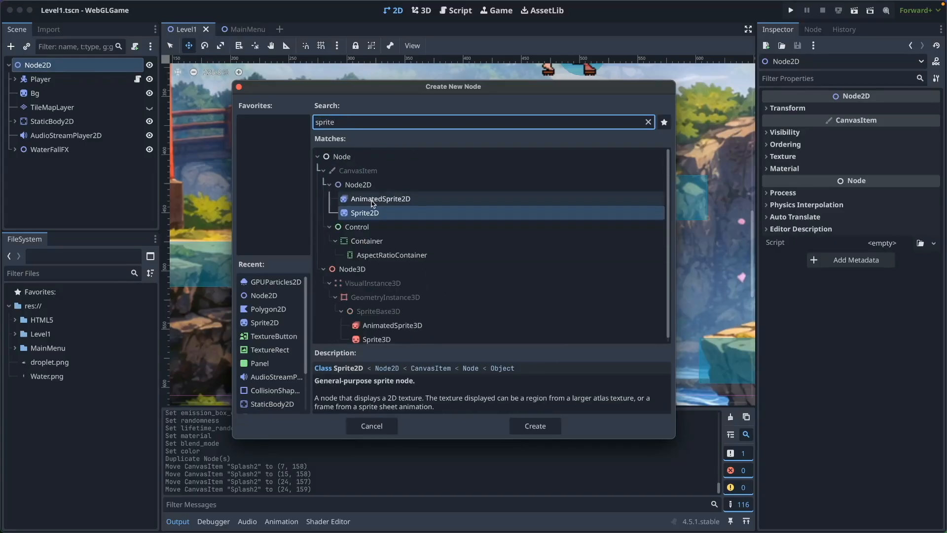
key("Return")
left_click_drag(46, 149, 45, 170)
Rename the new sprite node as FlowingOverlay and save the scene
left_click(53, 150)
left_click(67, 151)
type("W")
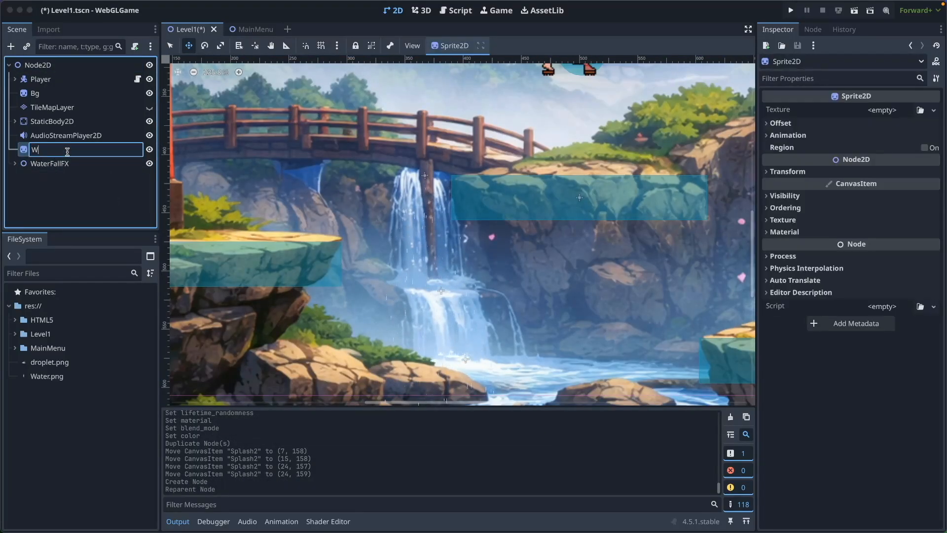
type("lowingOverlay")
key("Return")
key("ctrl+s")
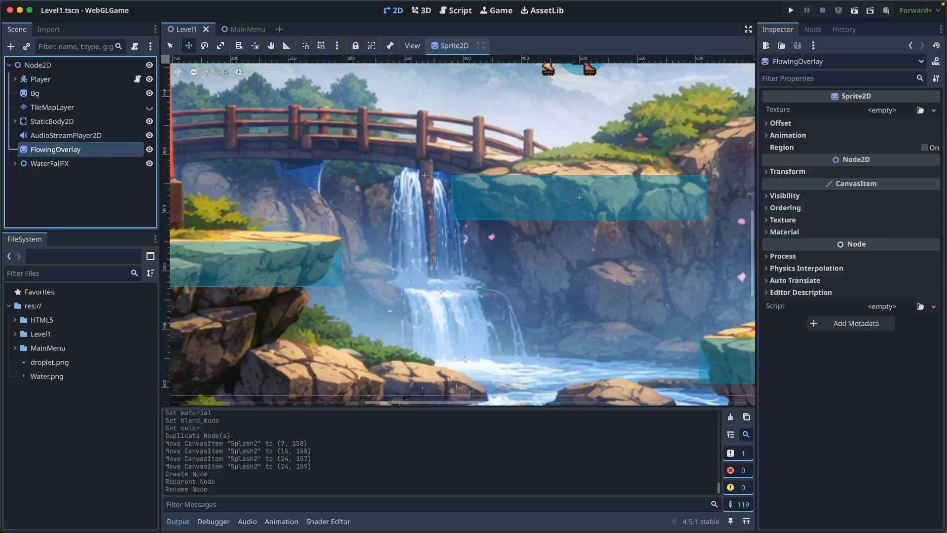
Switch to Finder and import the waterfall image from the 0205 folder into the project's root folder
key("super+Tab")
double_click(562, 151)
left_click_drag(455, 190, 416, 76)
left_click(292, 72)
left_click(492, 178)
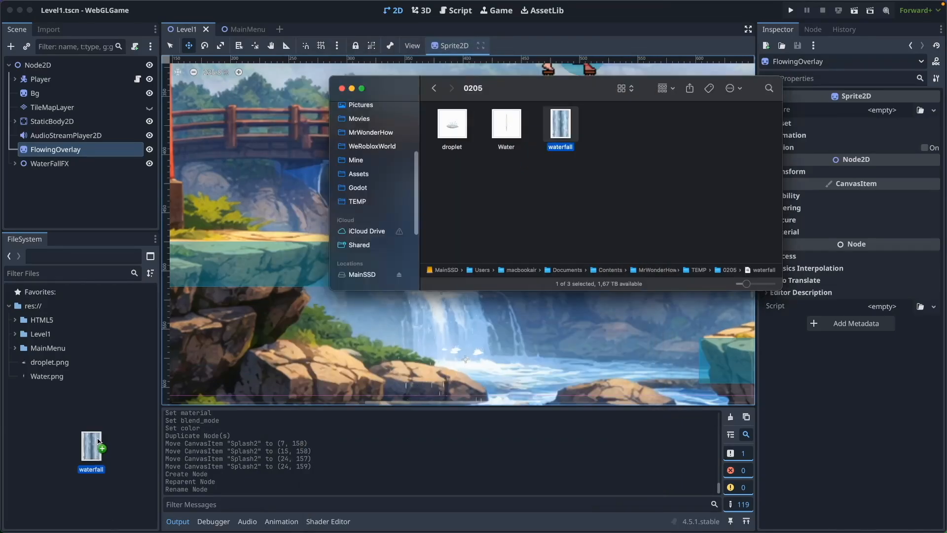
left_click(102, 446)
Assign waterfall.png as the FlowingOverlay sprite's texture and bring the whole sprite into view
left_click_drag(52, 389, 881, 113)
scroll(476, 264, "down", 10)
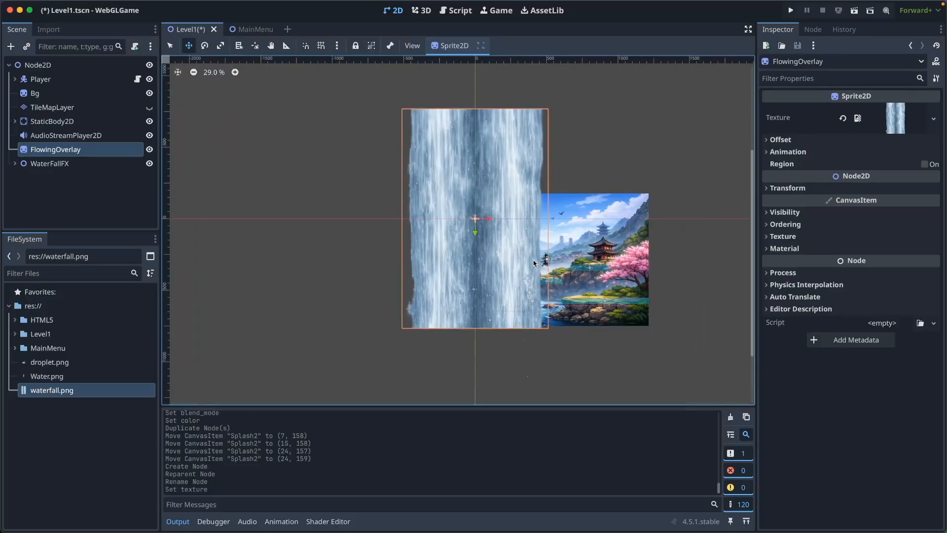
scroll(476, 265, "right", 1)
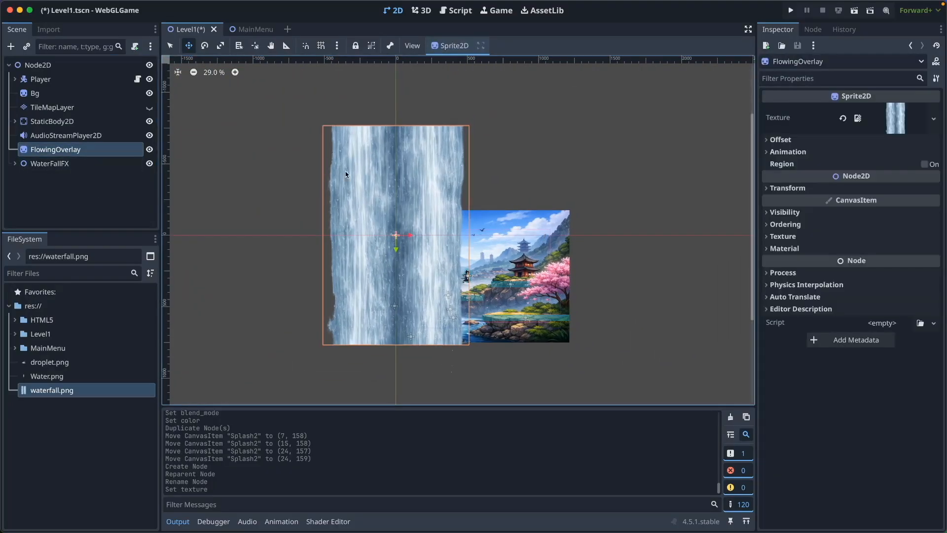
Set the FlowingOverlay sprite's texture repeat to Enabled
left_click(767, 236)
mouse_move(821, 259)
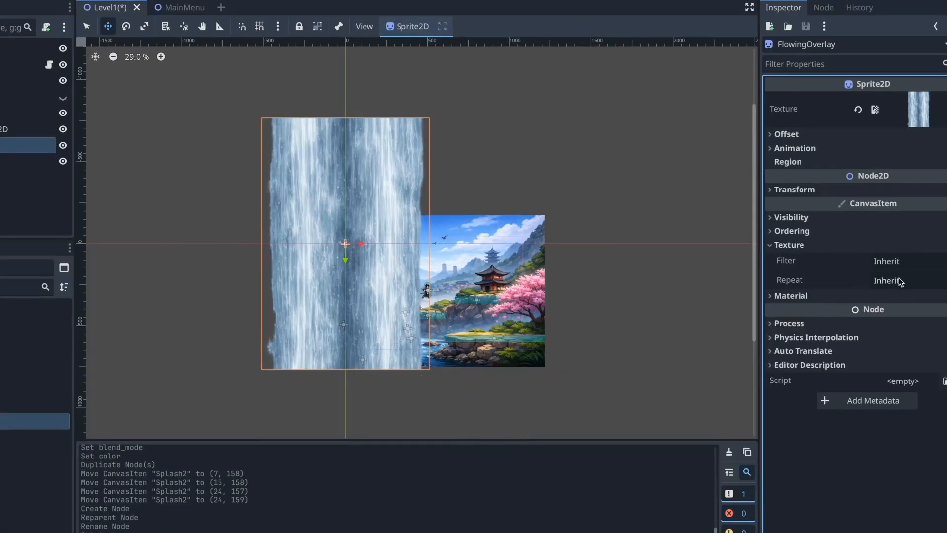
left_click(926, 285)
left_click(944, 360)
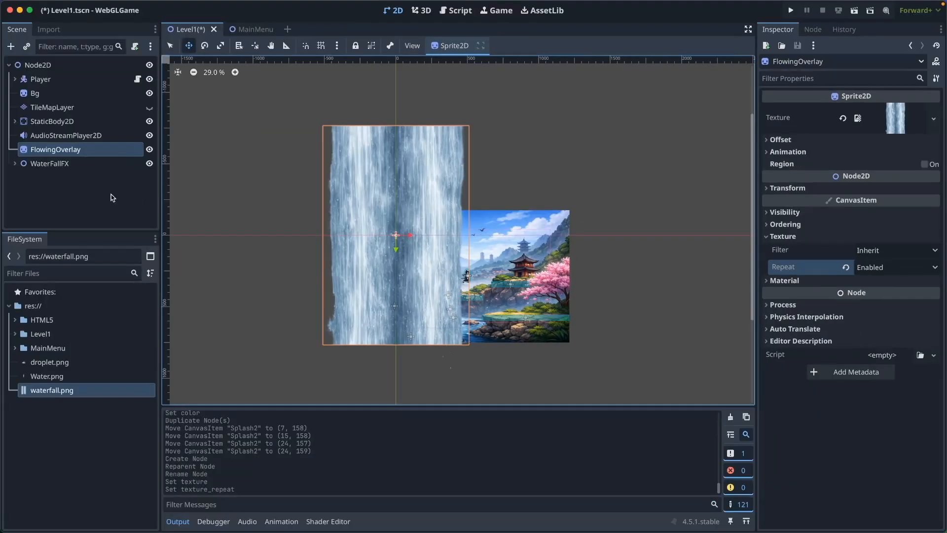
left_click(111, 197)
left_click(111, 151)
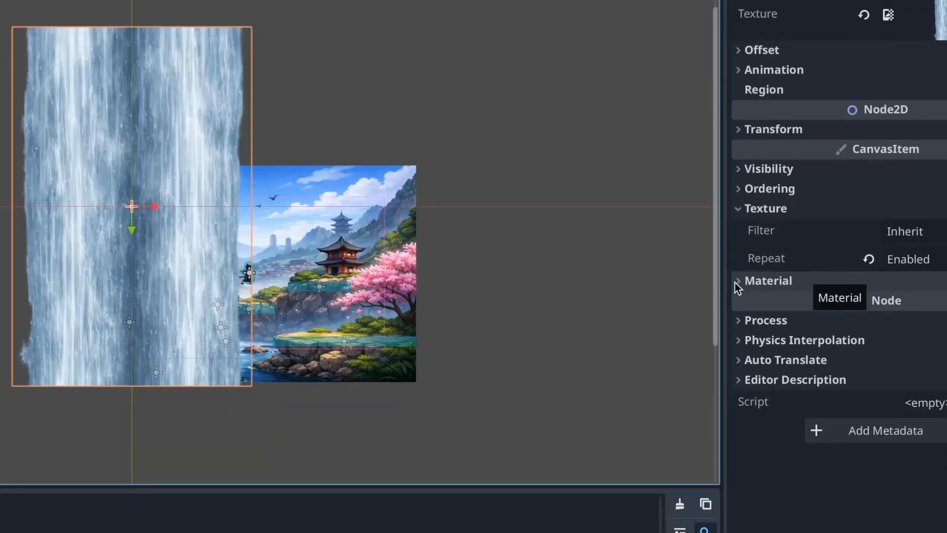
Give FlowingOverlay a new shader material and create its Canvas Item shader at res://Level1/Water.gdshader
left_click(734, 282)
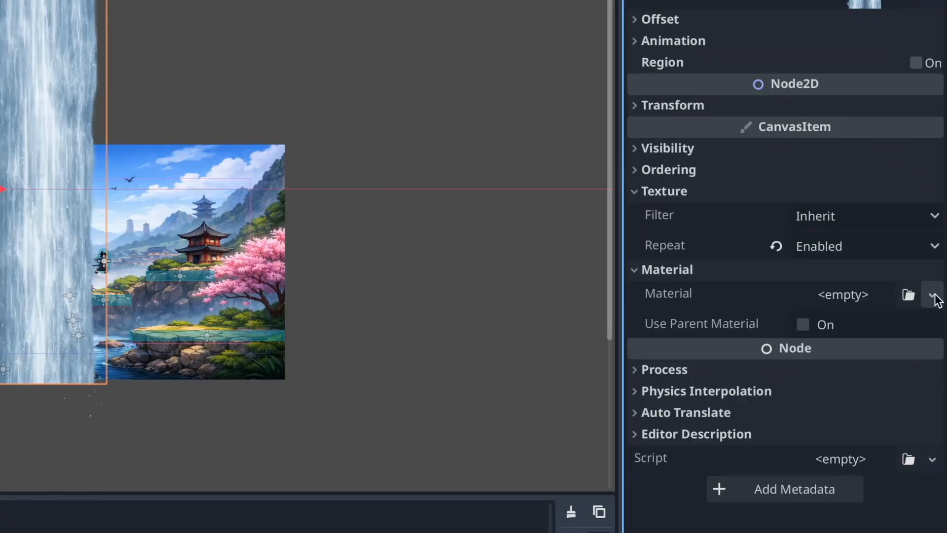
left_click(932, 295)
left_click(888, 370)
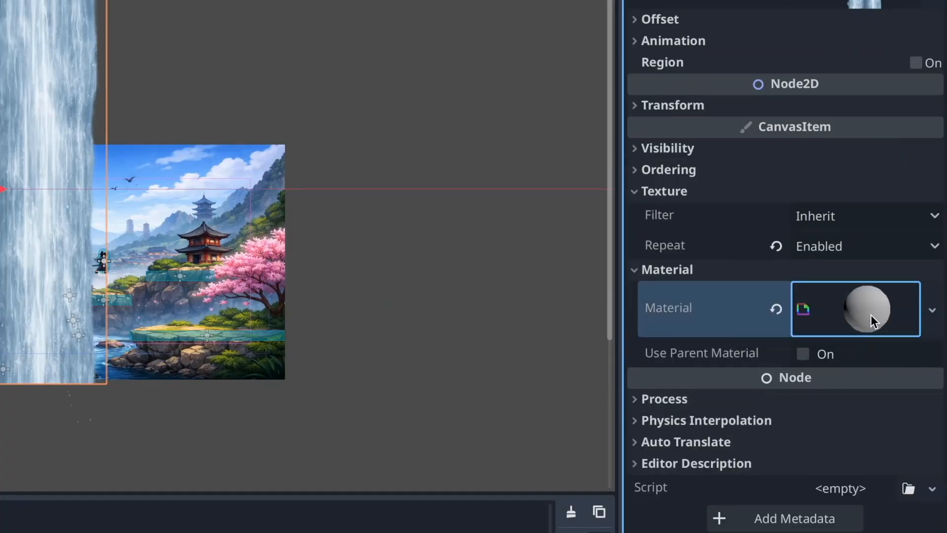
left_click(844, 311)
left_click(917, 486)
left_click(878, 532)
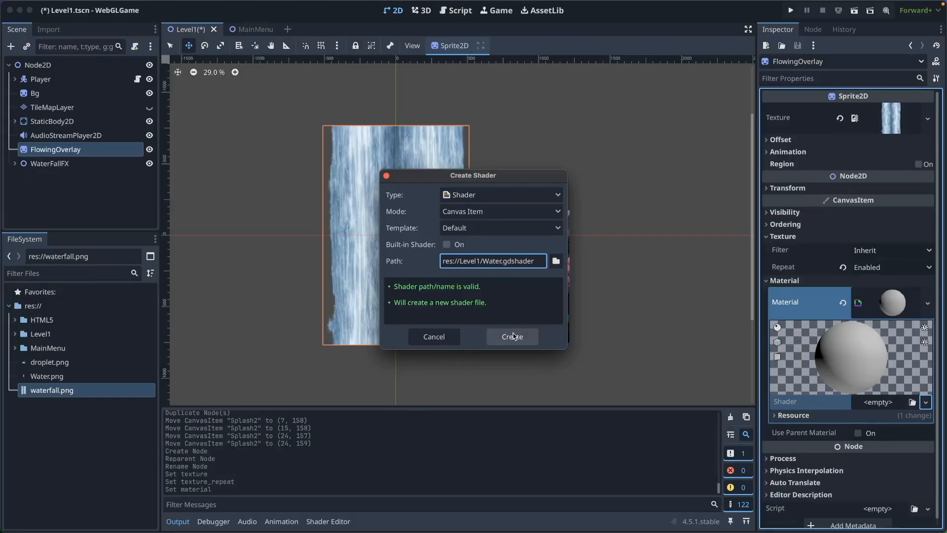
left_click(513, 336)
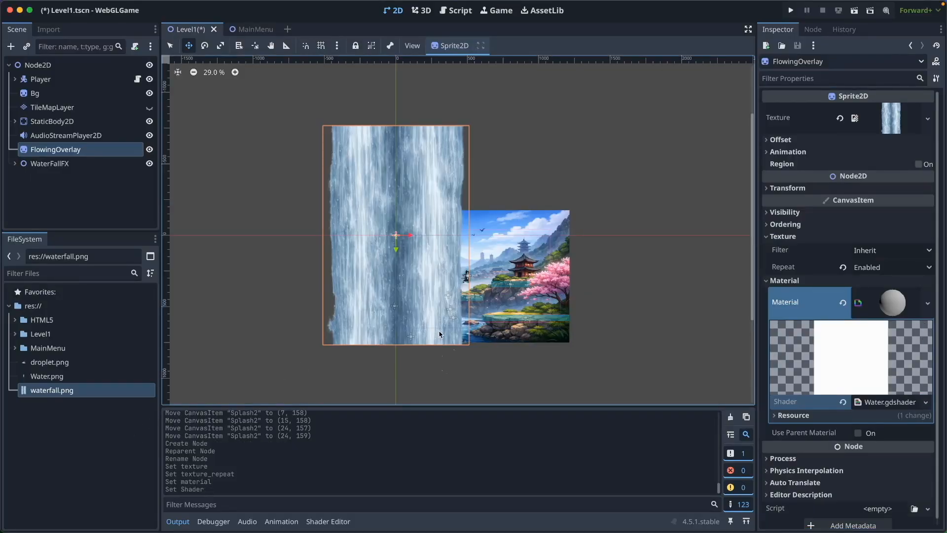
Open Water.gdshader from the Level1 folder for editing and enlarge the shader editor area
left_click(66, 334)
left_click(14, 333)
scroll(78, 381, "down", 5)
scroll(78, 381, "up", 5)
left_click(15, 327)
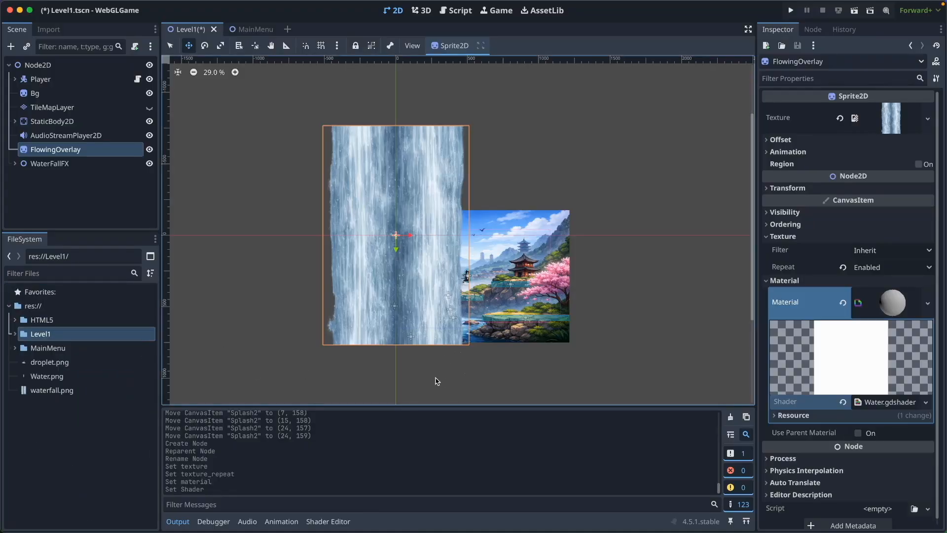
double_click(34, 335)
scroll(79, 394, "down", 5)
double_click(62, 461)
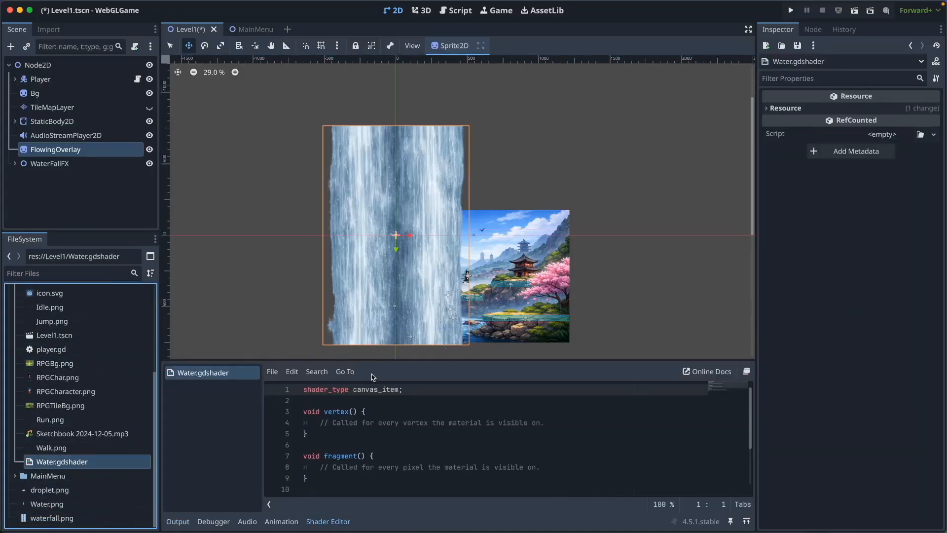
left_click_drag(377, 362, 378, 347)
scroll(602, 279, "down", 3)
left_click_drag(520, 346, 519, 297)
Replace the default shader code with the copied scrolling-water code using a mask texture, speed 0.5 and opacity 0.7, and save
left_click_drag(324, 471, 266, 346)
key("ctrl+a")
key("BackSpace")
key("ctrl+v")
key("ctrl+s")
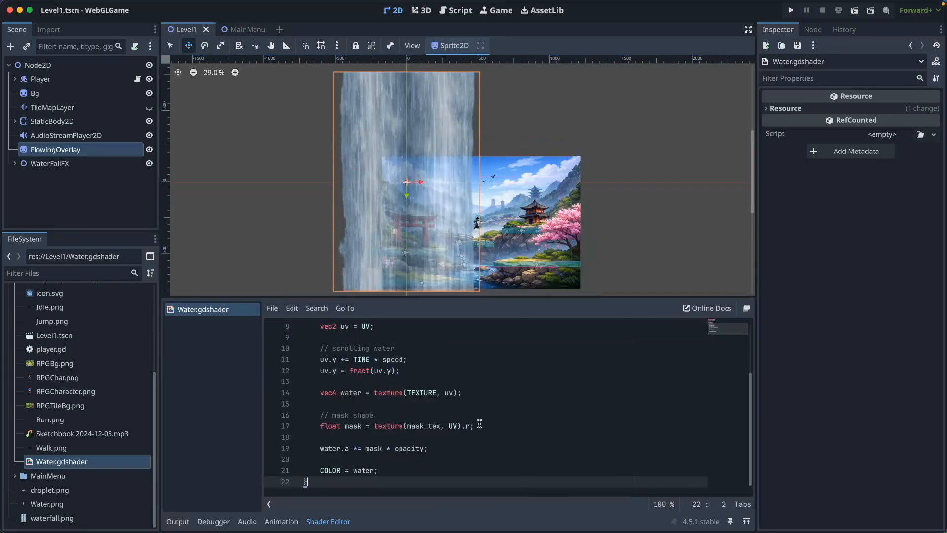
left_click(537, 371)
scroll(537, 376, "up", 3)
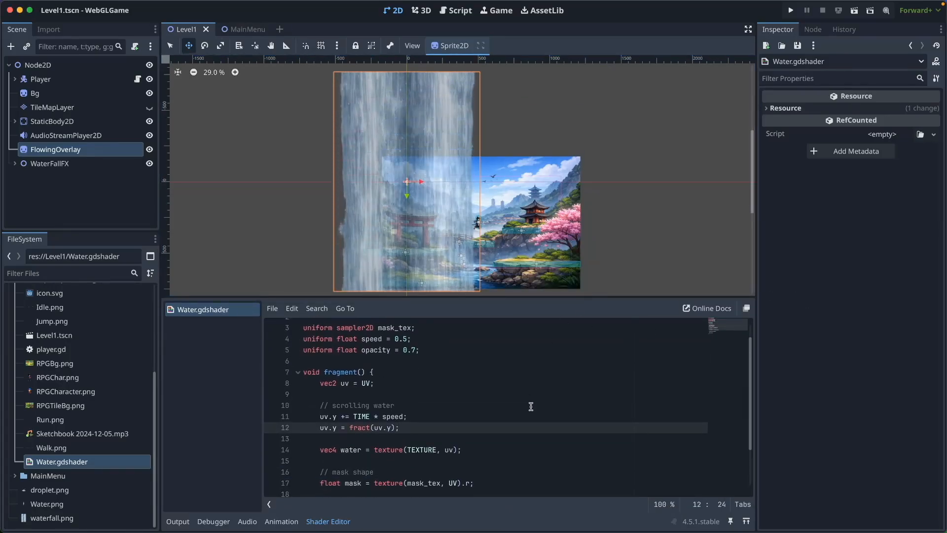
Review the Water.gdshader code from the scrolling calculation through the mask shape to the final color output
left_click_drag(549, 297, 550, 250)
scroll(542, 391, "down", 1)
left_click(508, 466)
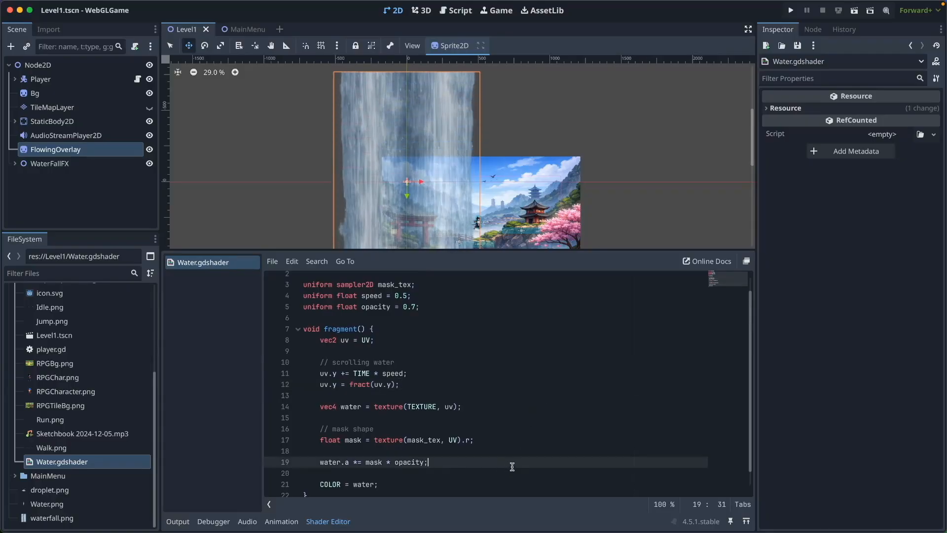
left_click(521, 474)
scroll(543, 466, "down", 1)
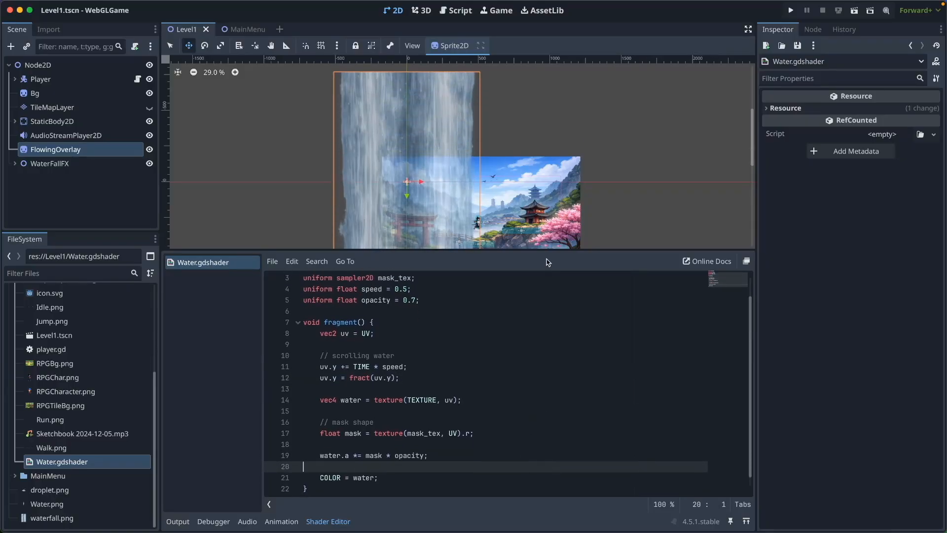
left_click_drag(546, 249, 520, 342)
left_click(524, 345)
left_click(520, 367)
left_click(466, 476)
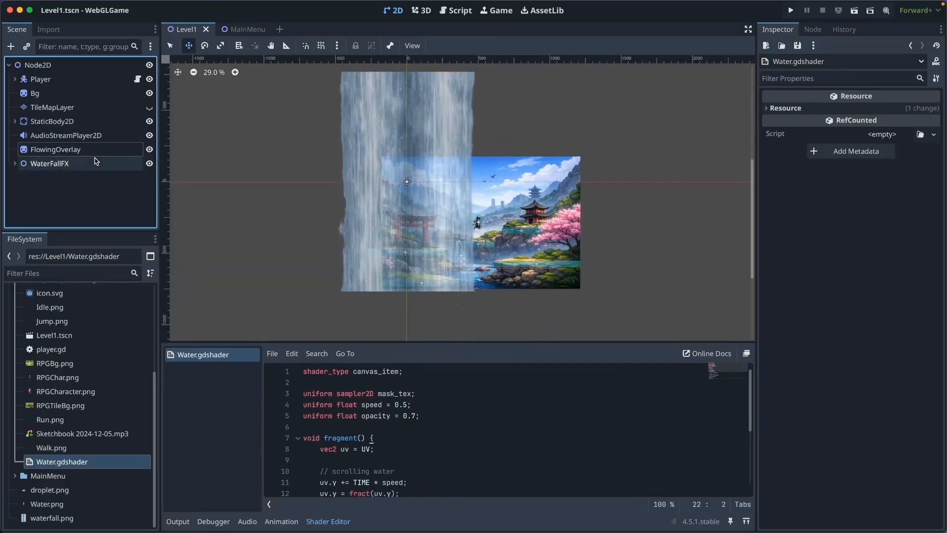
Adjust FlowingOverlay's shader parameters, trying an opacity of 0.4 and settling on speed 0.6 and opacity 0.7
left_click(49, 149)
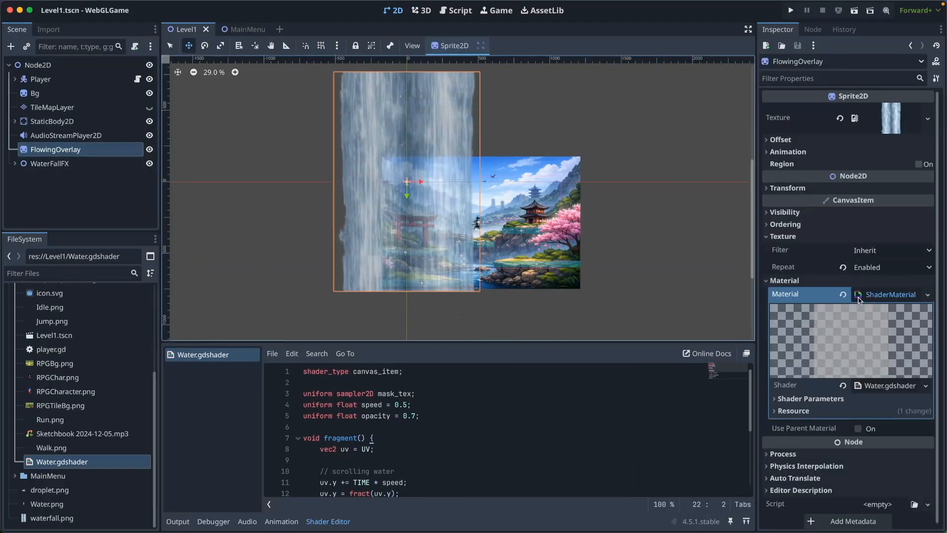
left_click(776, 397)
left_click_drag(857, 429, 882, 428)
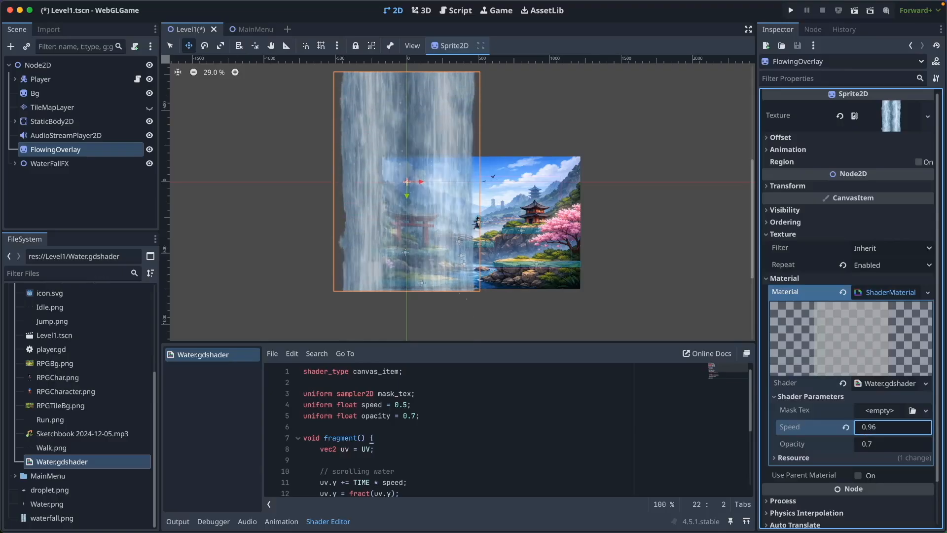
left_click(878, 446)
type("0.4")
key("Return")
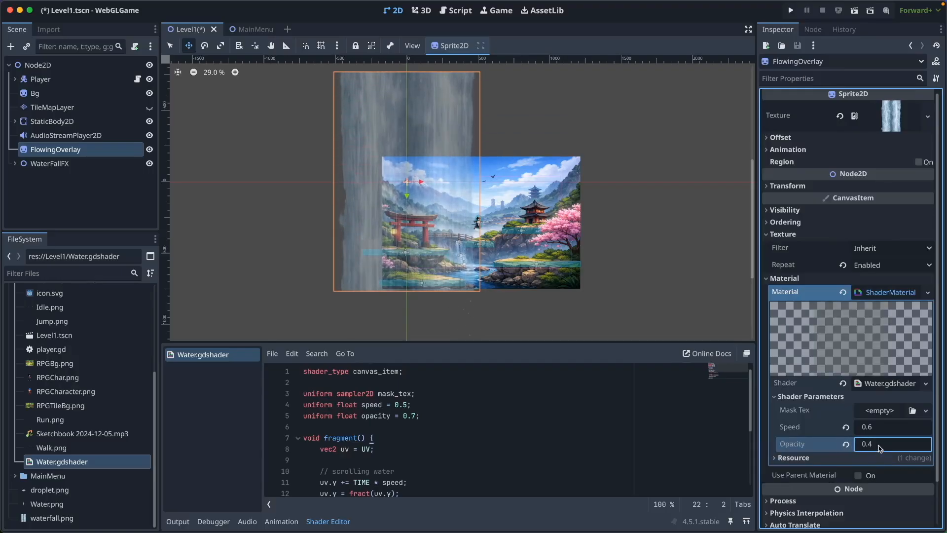
type("0.60.7")
key("Return")
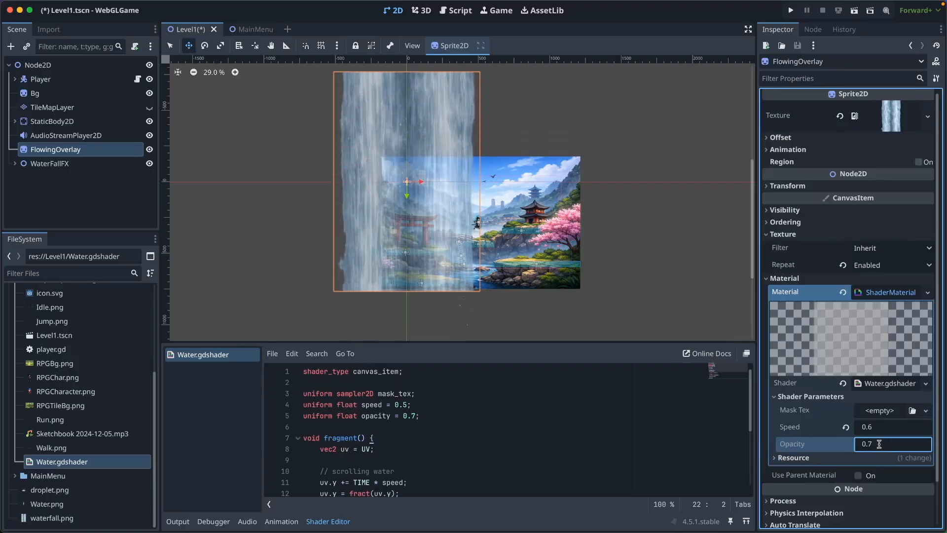
Open Mask.png from the 0205 folder to inspect the waterfall mask shape, and close the preview
scroll(600, 273, "down", 3)
key("super+Tab")
double_click(606, 151)
left_click_drag(389, 138, 336, 52)
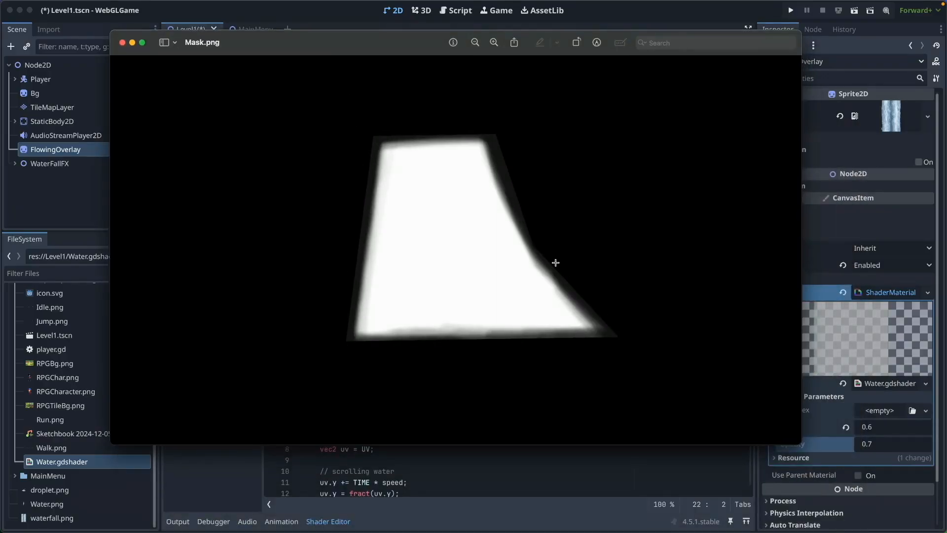
left_click(122, 43)
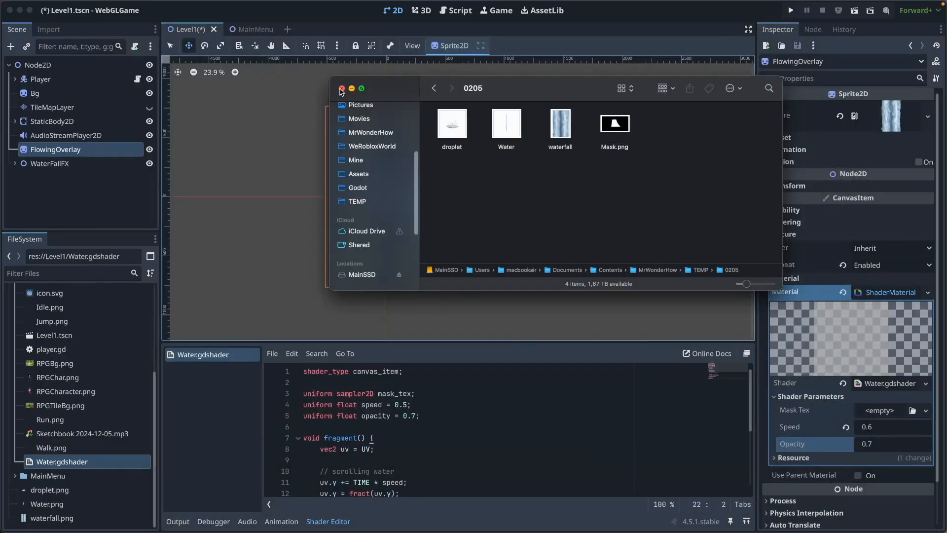
Import Mask.png into the project's root folder and assign it as the Mask Tex of FlowingOverlay's shader
scroll(81, 348, "up", 5)
left_click(14, 333)
key("super+Tab")
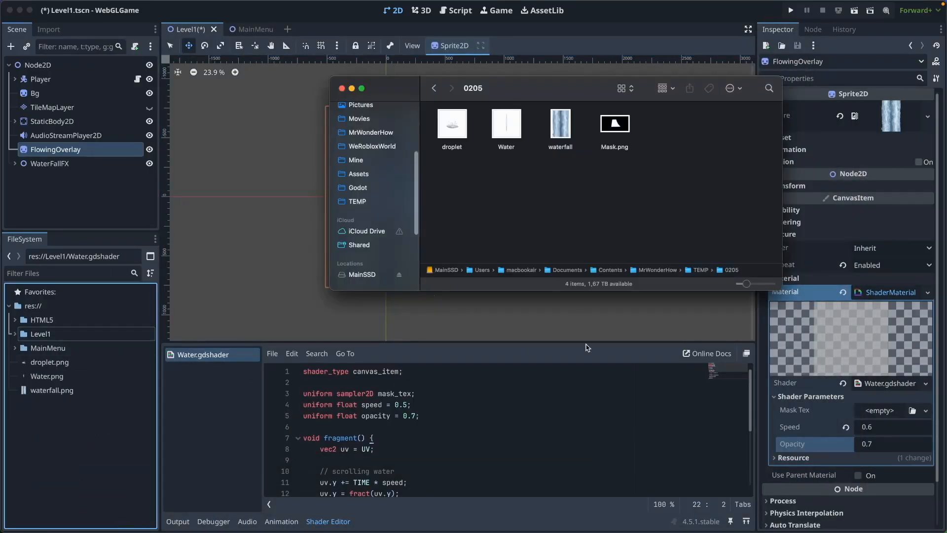
left_click(607, 130)
left_click(80, 464)
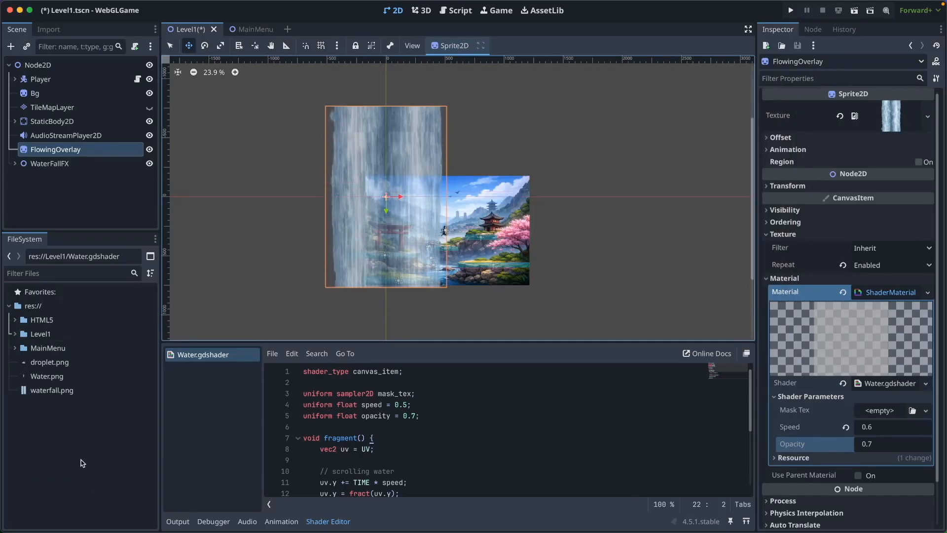
key("super+Tab")
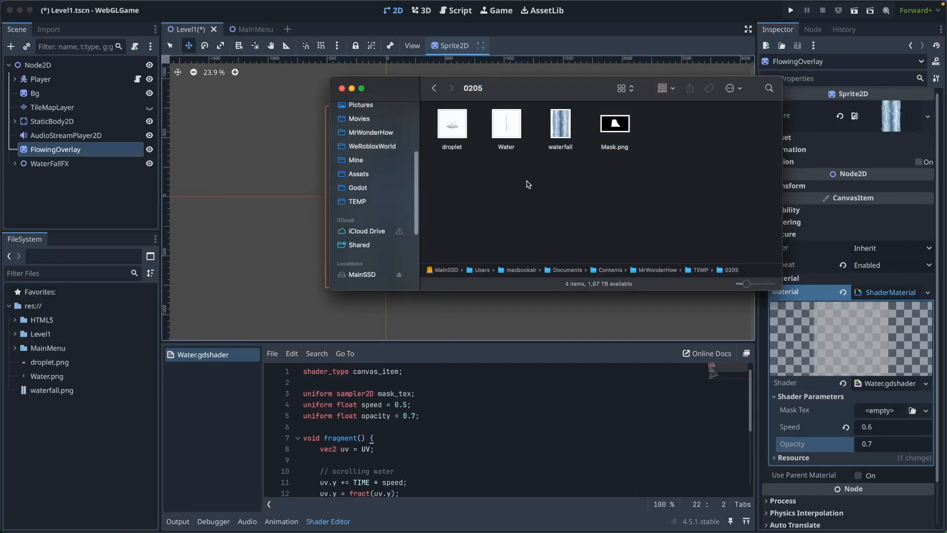
left_click_drag(477, 147, 881, 413)
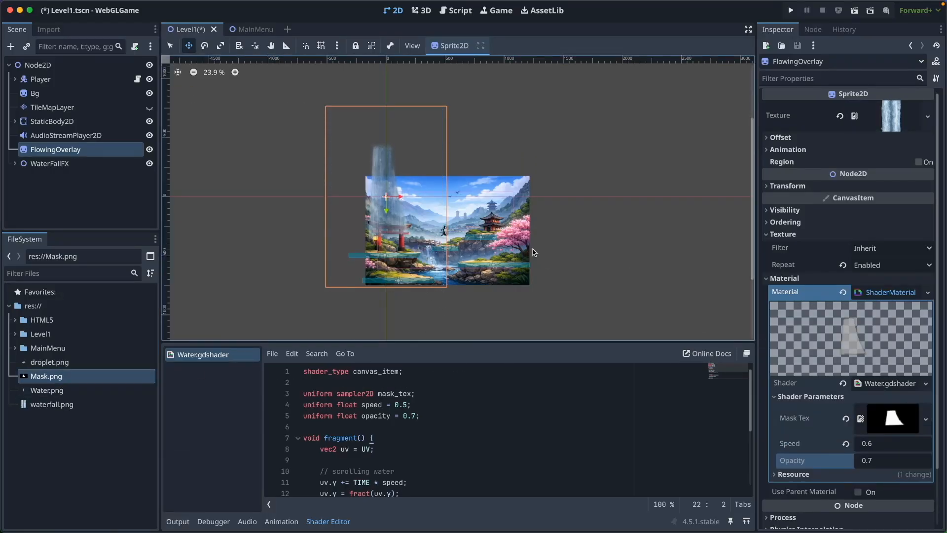
Reverse the scrolling direction of FlowingOverlay's water by setting the shader speed to -0.6
scroll(866, 463, "down", 3)
left_click(897, 378)
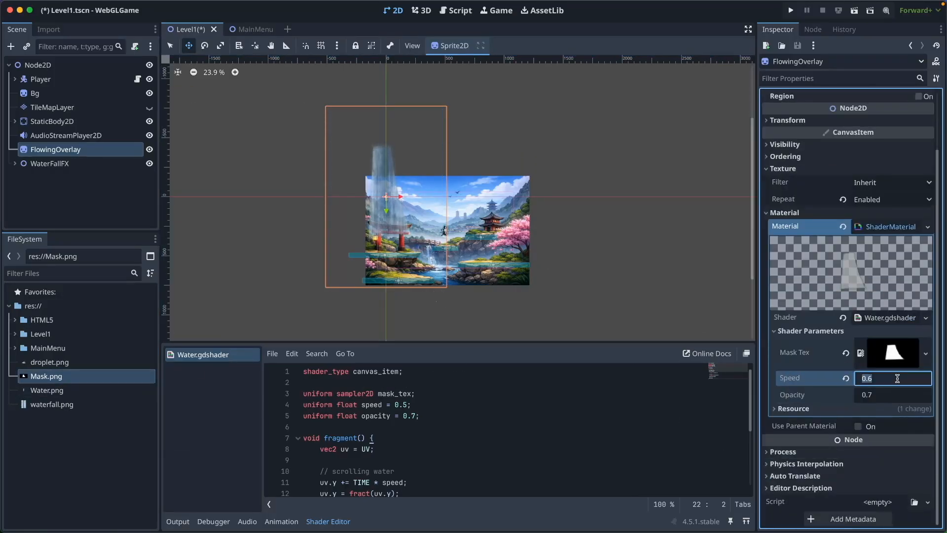
type("-")
left_click(479, 289)
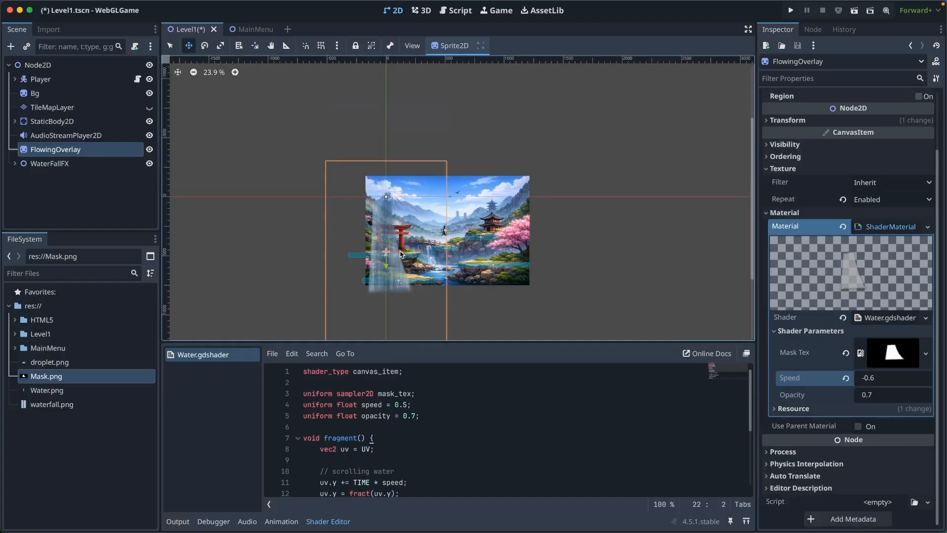
Move the FlowingOverlay sprite over the painted waterfall and scale it down to fit beneath the bridge
scroll(400, 254, "up", 4)
scroll(479, 224, "down", 3)
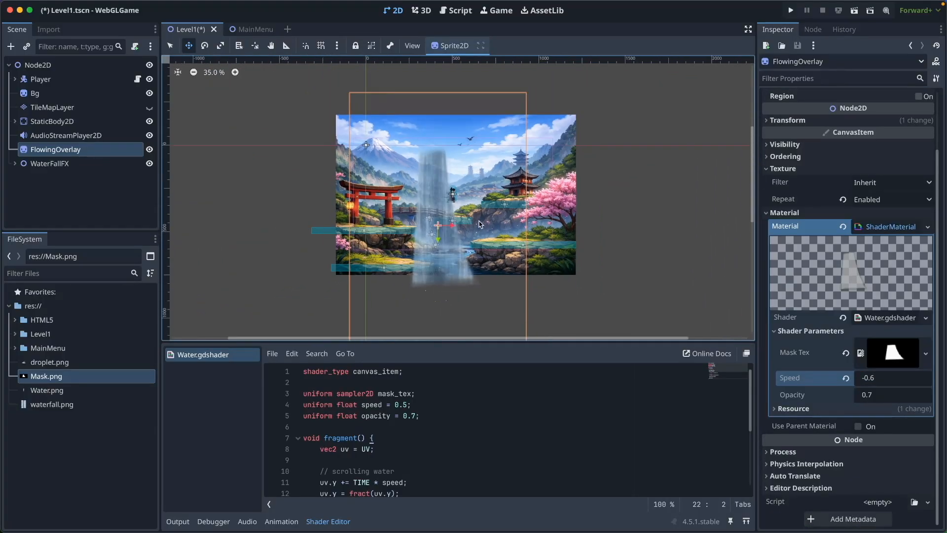
scroll(480, 224, "down", 1)
left_click(220, 45)
left_click(170, 45)
left_click_drag(515, 79, 455, 169, "shift")
left_click_drag(405, 281, 425, 238)
scroll(427, 234, "up", 3)
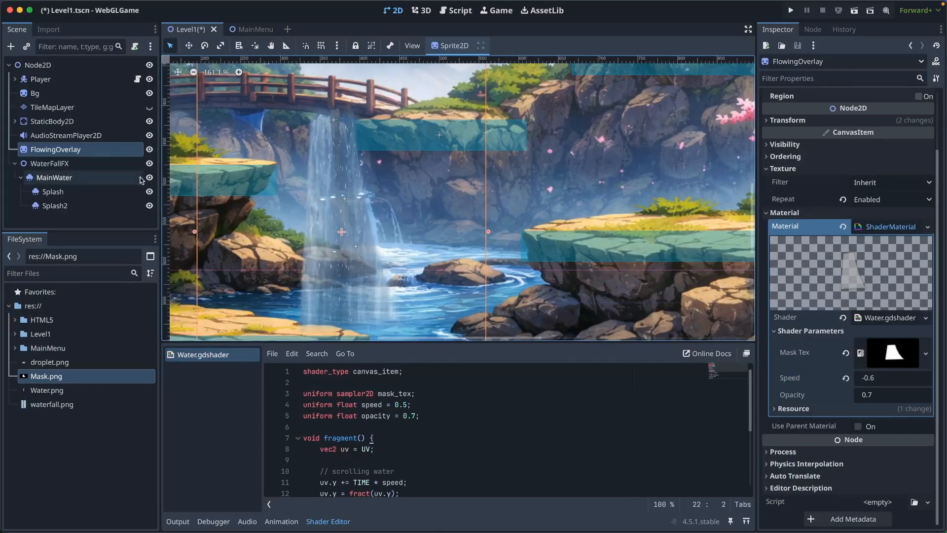
left_click(106, 217)
Set the maximum particle scale of the MainWater emitter to 0.02
left_click(74, 179)
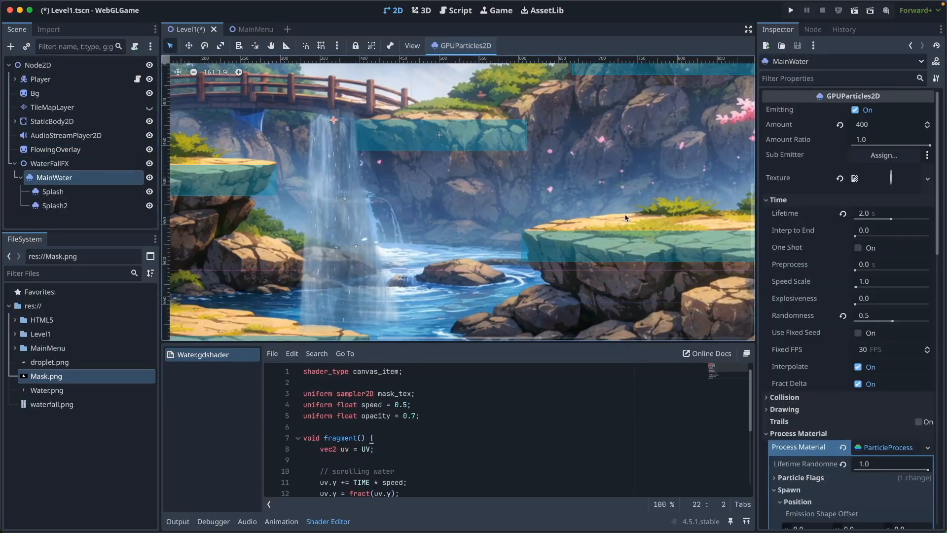
scroll(841, 321, "down", 5)
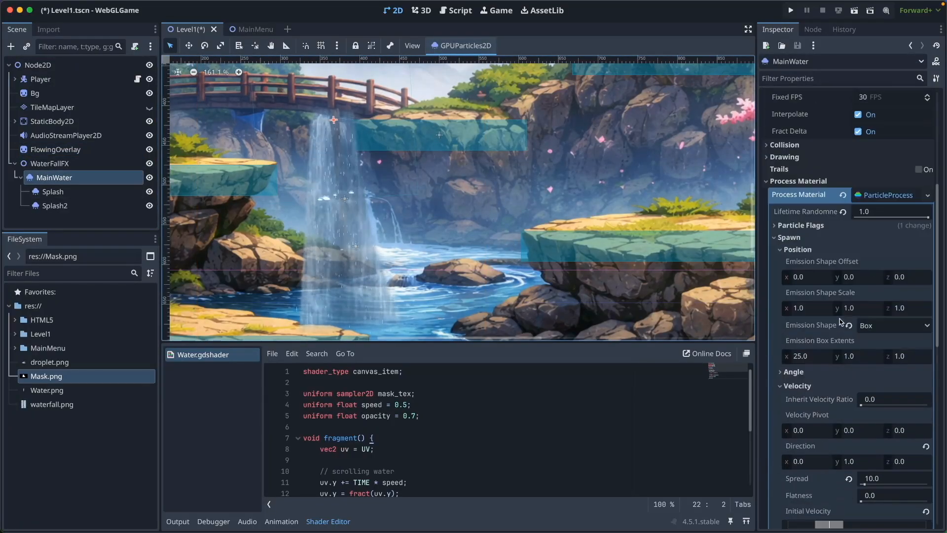
scroll(842, 322, "down", 8)
left_click(892, 308)
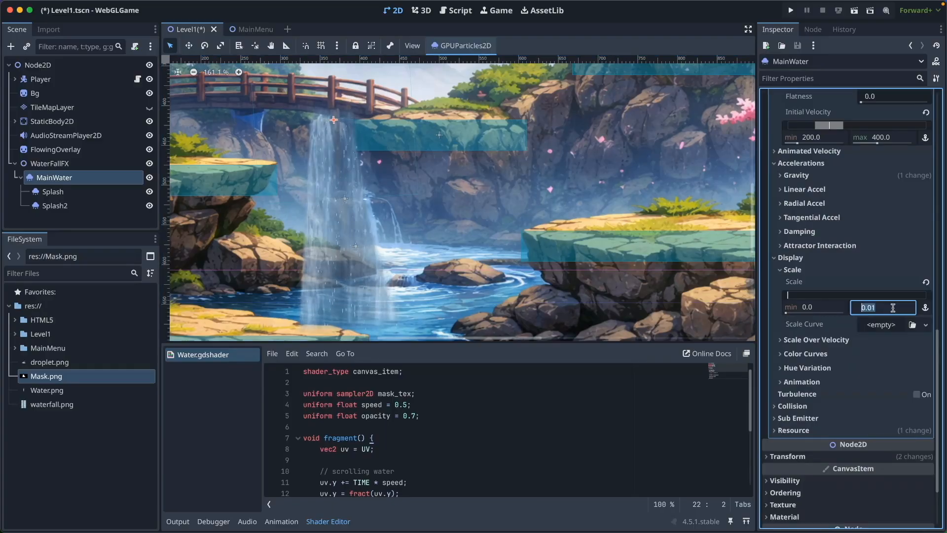
type("0.02")
key("Return")
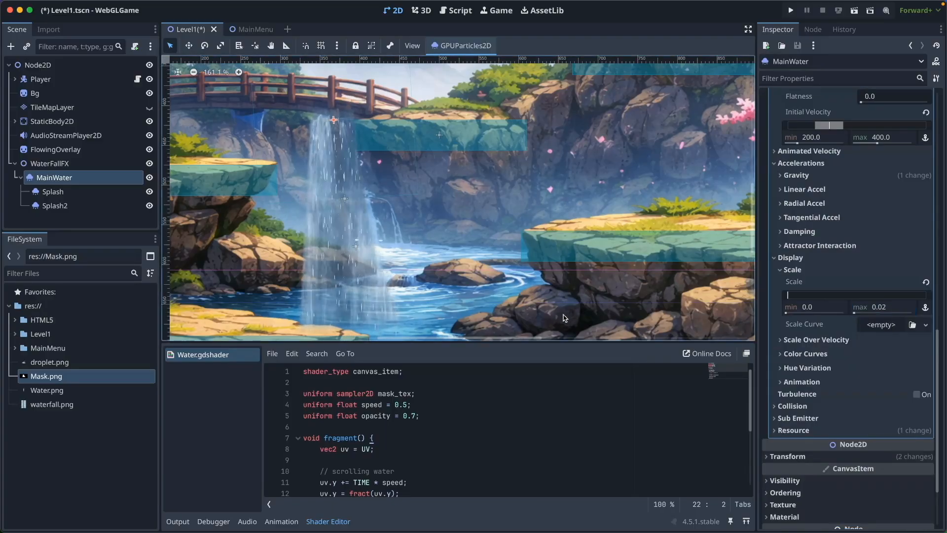
Tint the MainWater particles a pale light blue with the Color Curves color, and save the scene
scroll(779, 339, "down", 1)
left_click(788, 338)
left_click(893, 351)
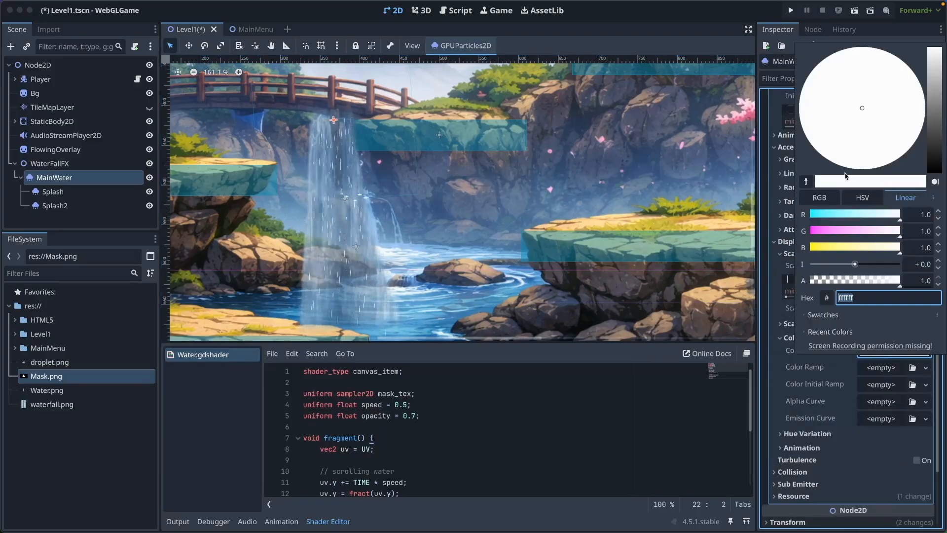
left_click(830, 63)
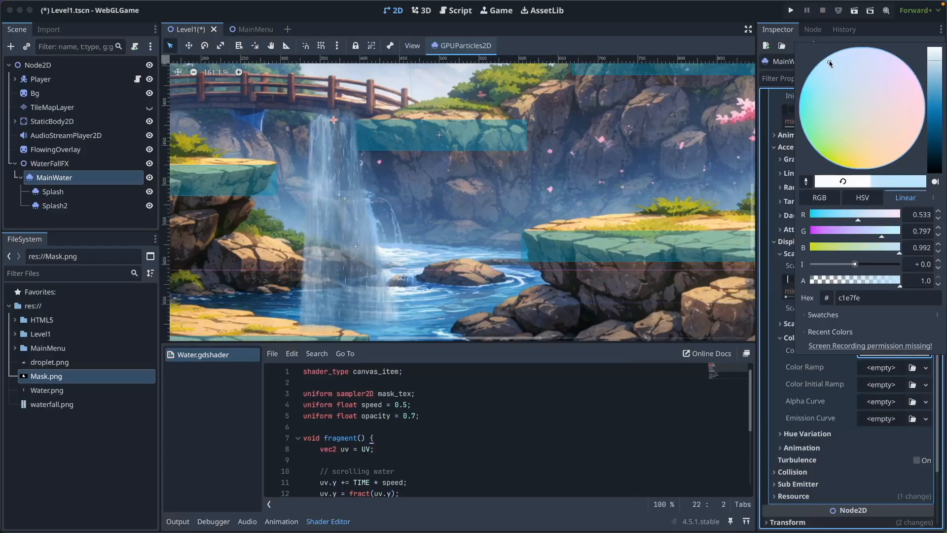
left_click_drag(938, 70, 934, 58)
left_click(715, 28)
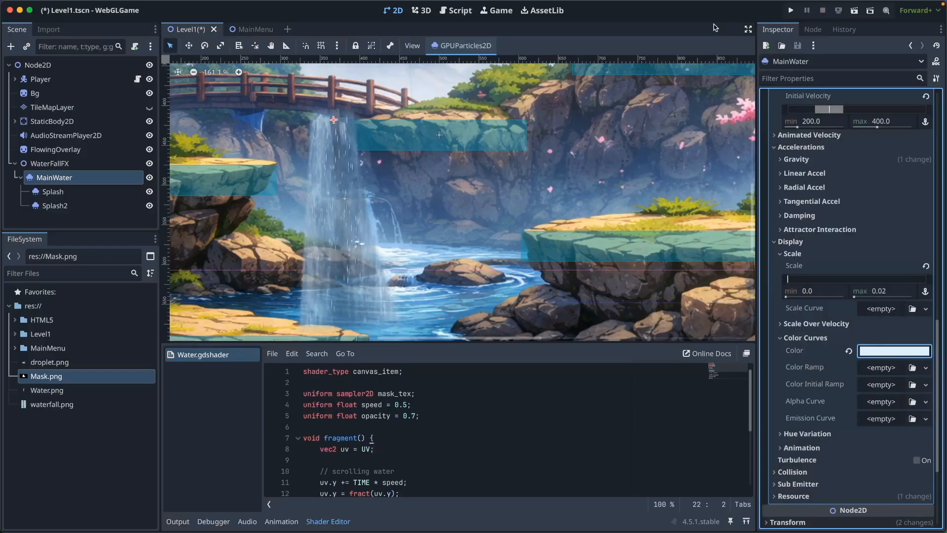
scroll(316, 230, "up", 3)
scroll(523, 250, "down", 4)
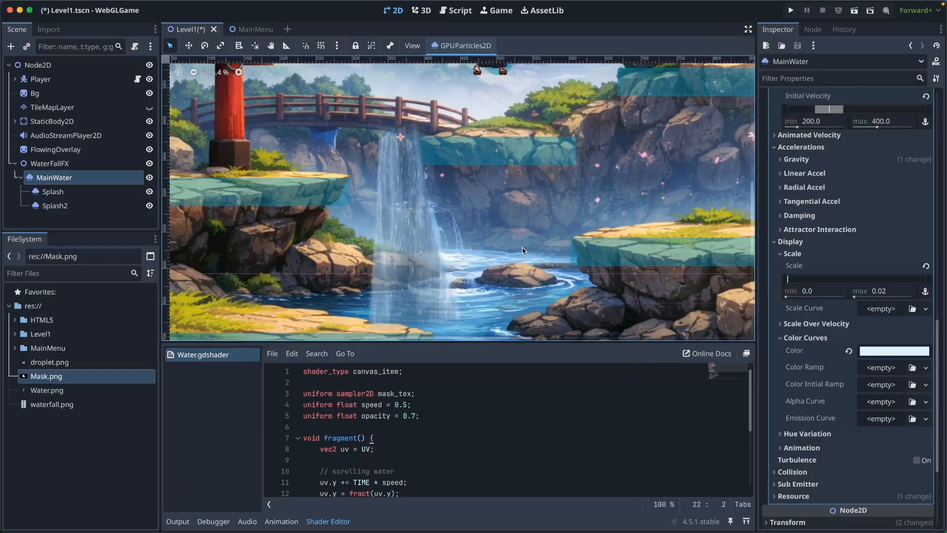
left_click(93, 222)
key("ctrl+s")
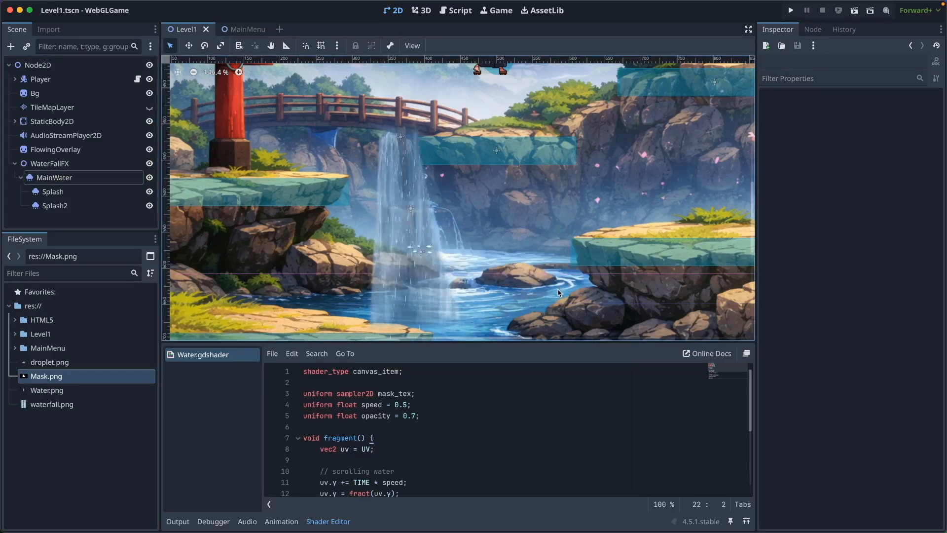
Examine the combined overlay and particle waterfall against the background at different magnifications
left_click(537, 295)
scroll(460, 273, "down", 3)
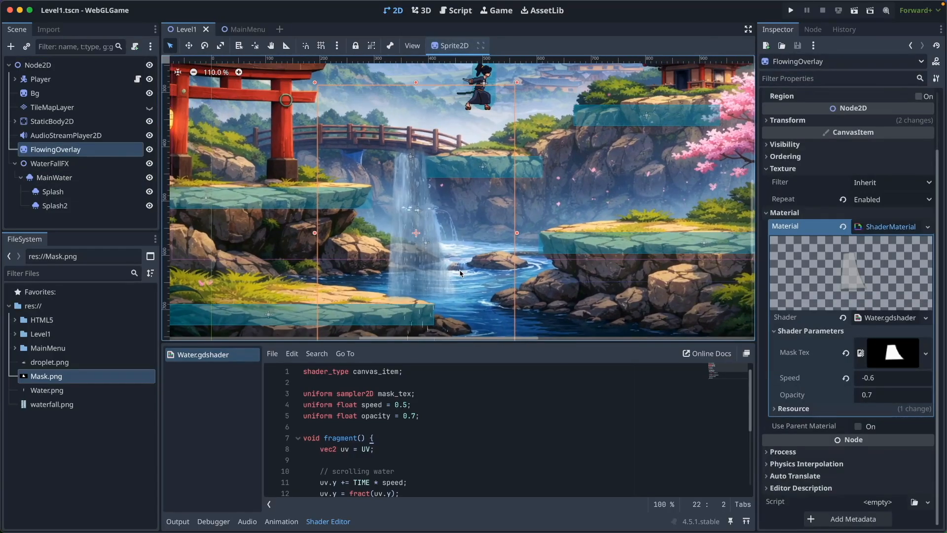
scroll(481, 269, "up", 1)
left_click(593, 105)
key("super+s")
scroll(607, 237, "down", 3)
middle_click_drag(608, 244, 572, 242)
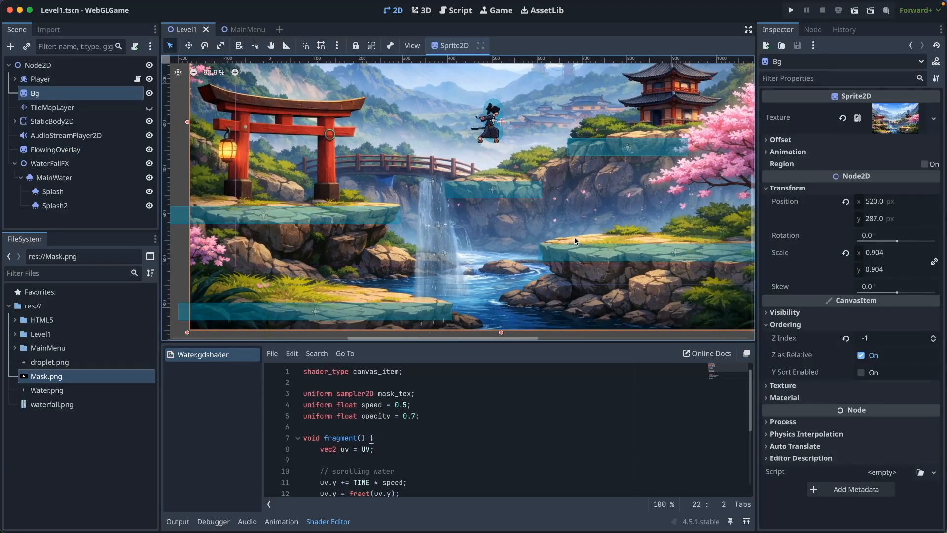
scroll(575, 241, "up", 4)
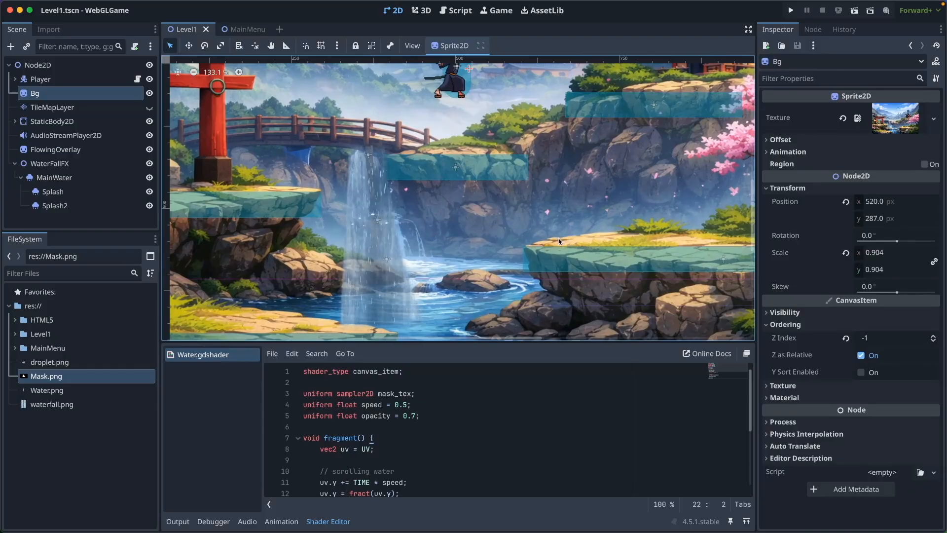
scroll(559, 241, "down", 1)
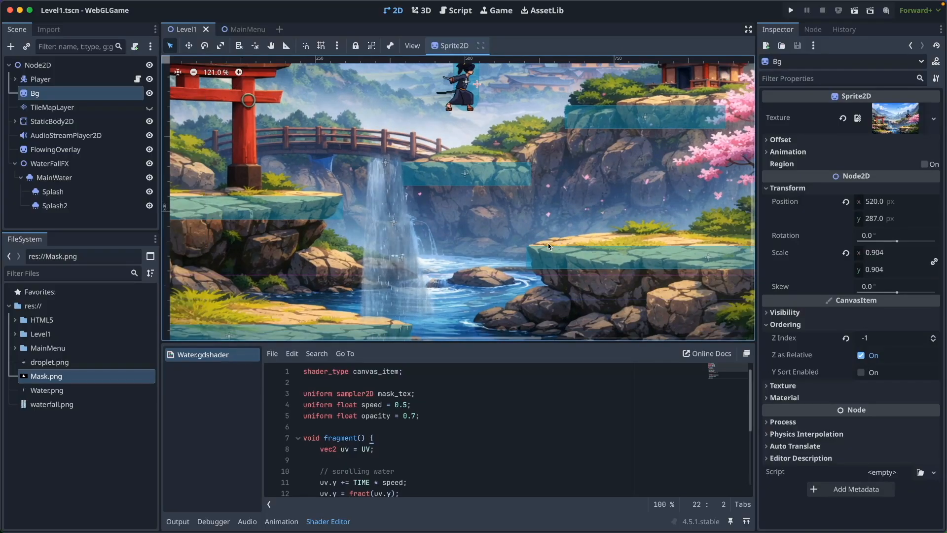
Save the scene, run the project and start the game from its main menu
key("ctrl+s")
left_click(104, 486)
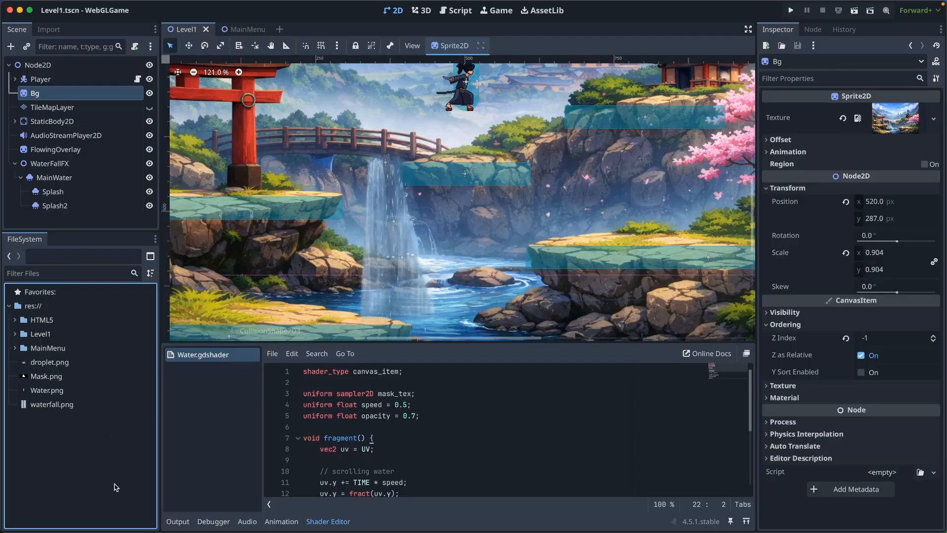
key("ctrl+s")
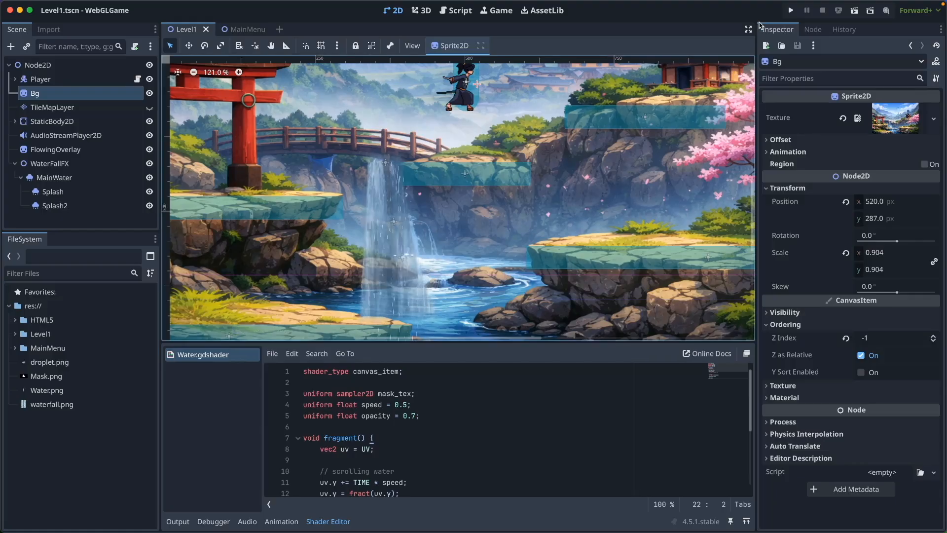
left_click(791, 11)
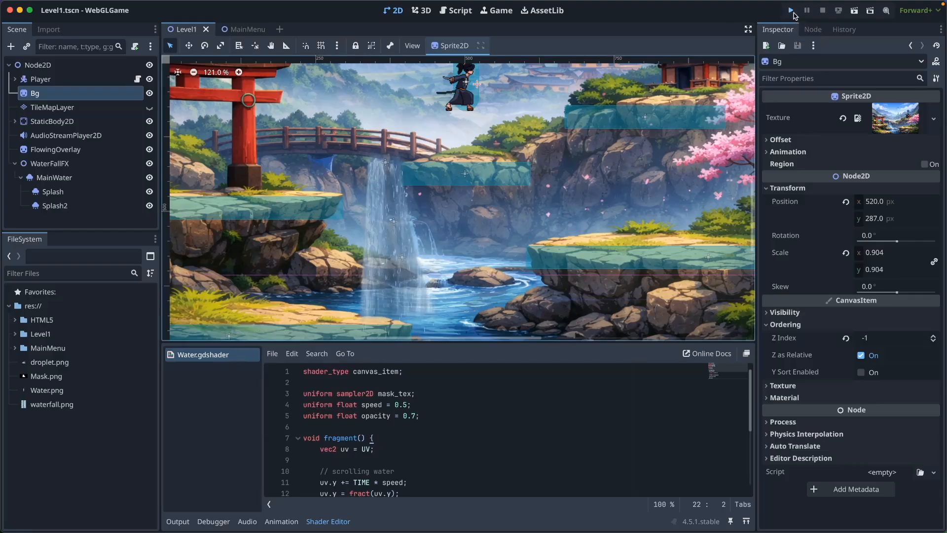
left_click(791, 10)
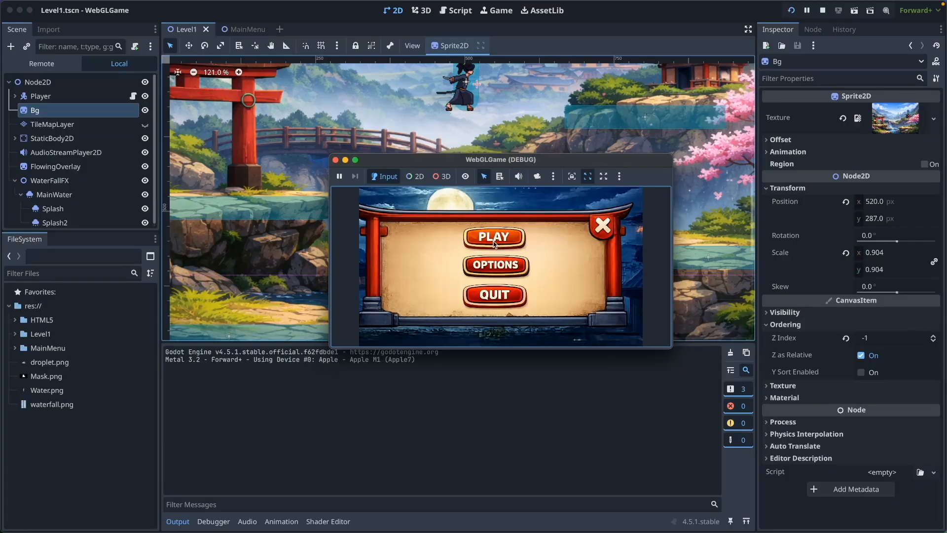
left_click(494, 241)
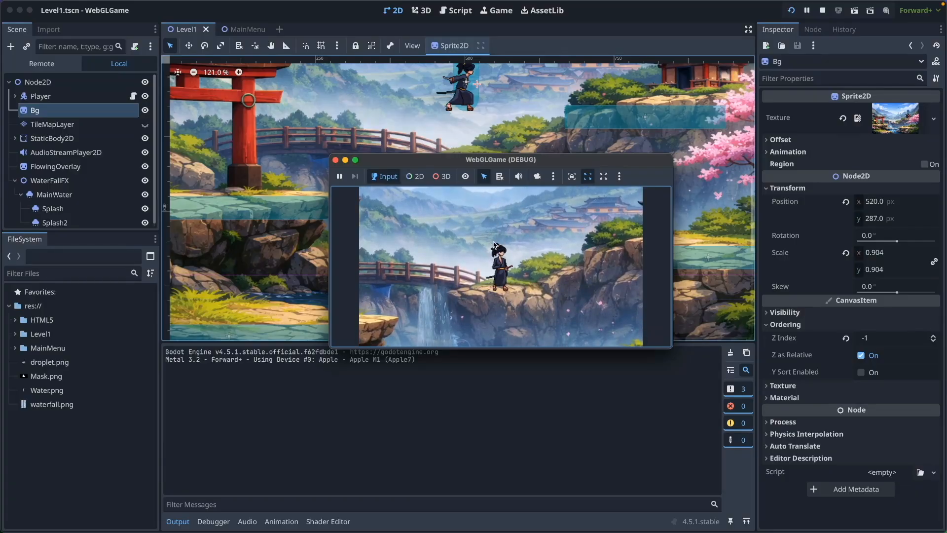
Walk the character down to the lower ledge to check the waterfall in the running game, and close it
key("Left")
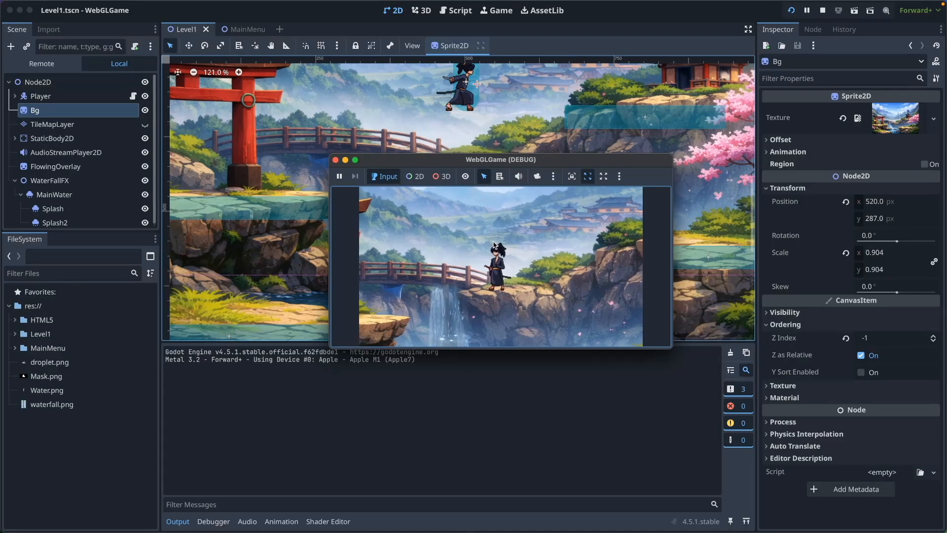
key("Left")
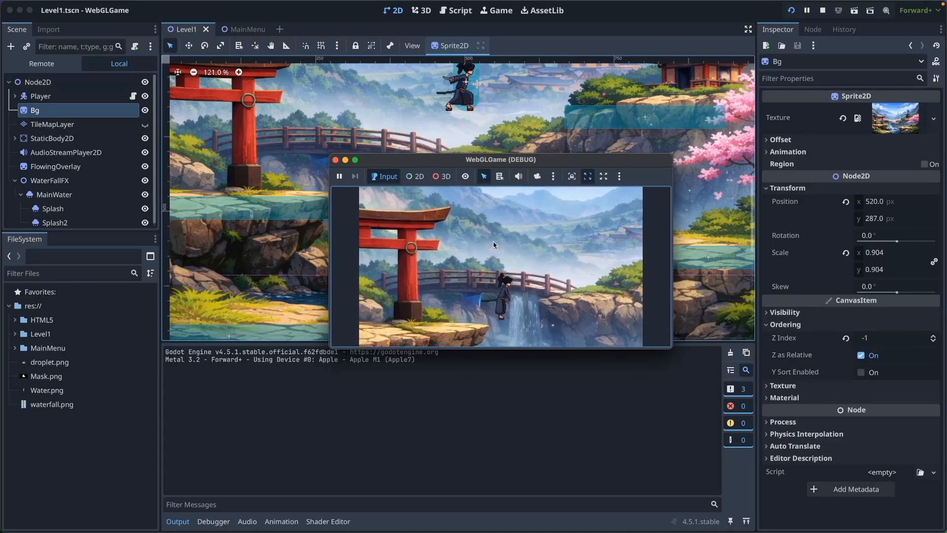
key("Left")
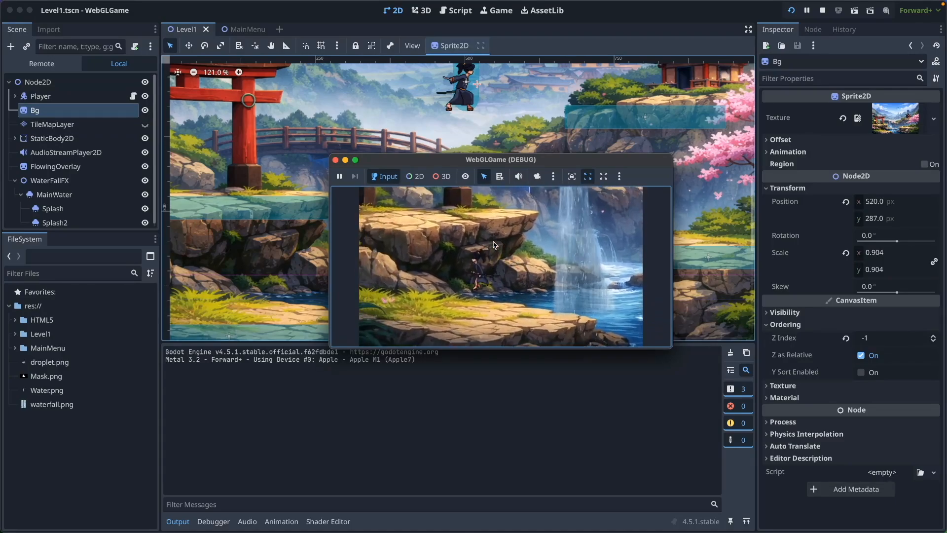
key("Right")
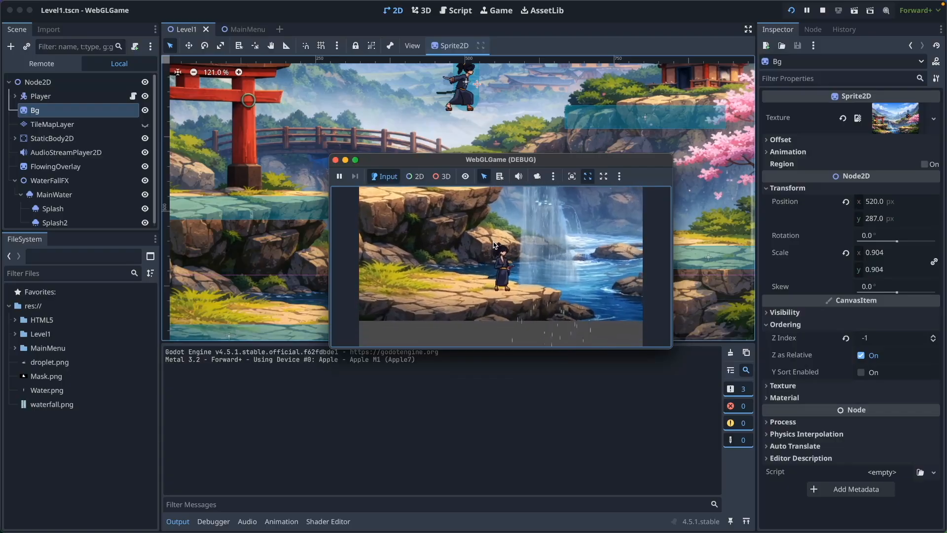
left_click(336, 159)
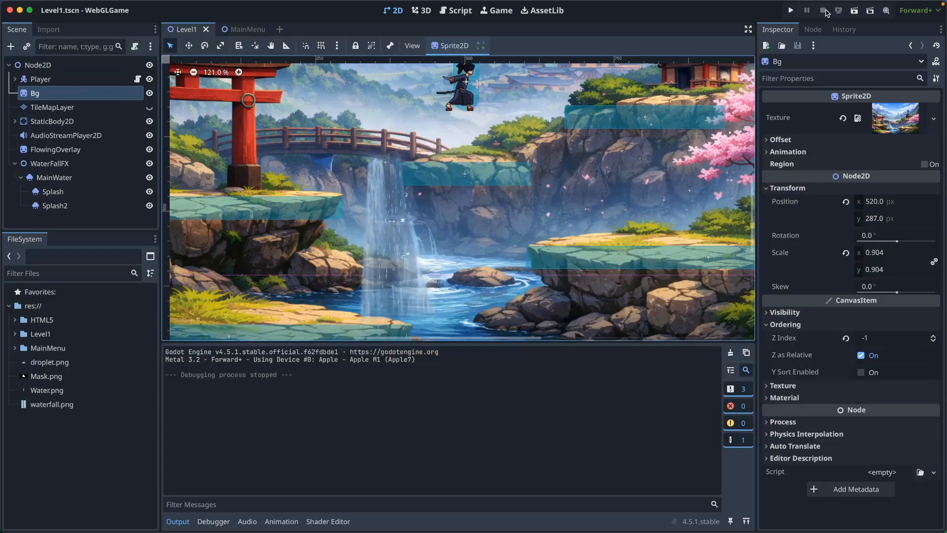